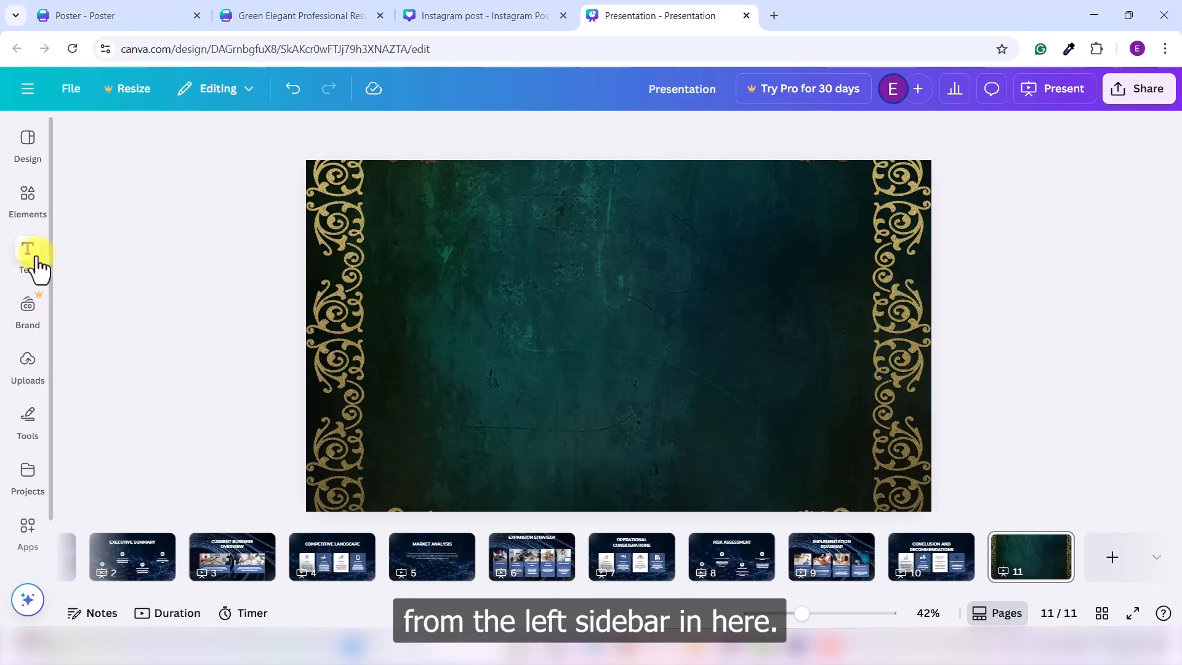
# Step: Add a heading to slide 11 and replace its placeholder text with "BUSINESS ANALYSIS"
pyautogui.click(44, 268)
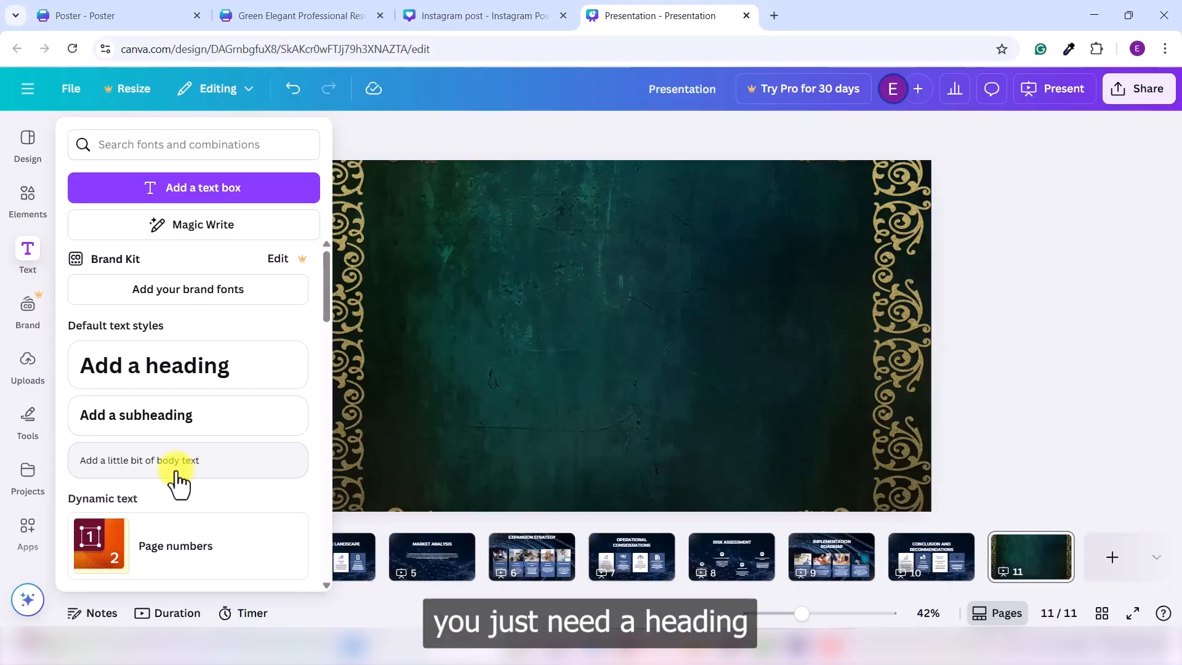
pyautogui.click(182, 385)
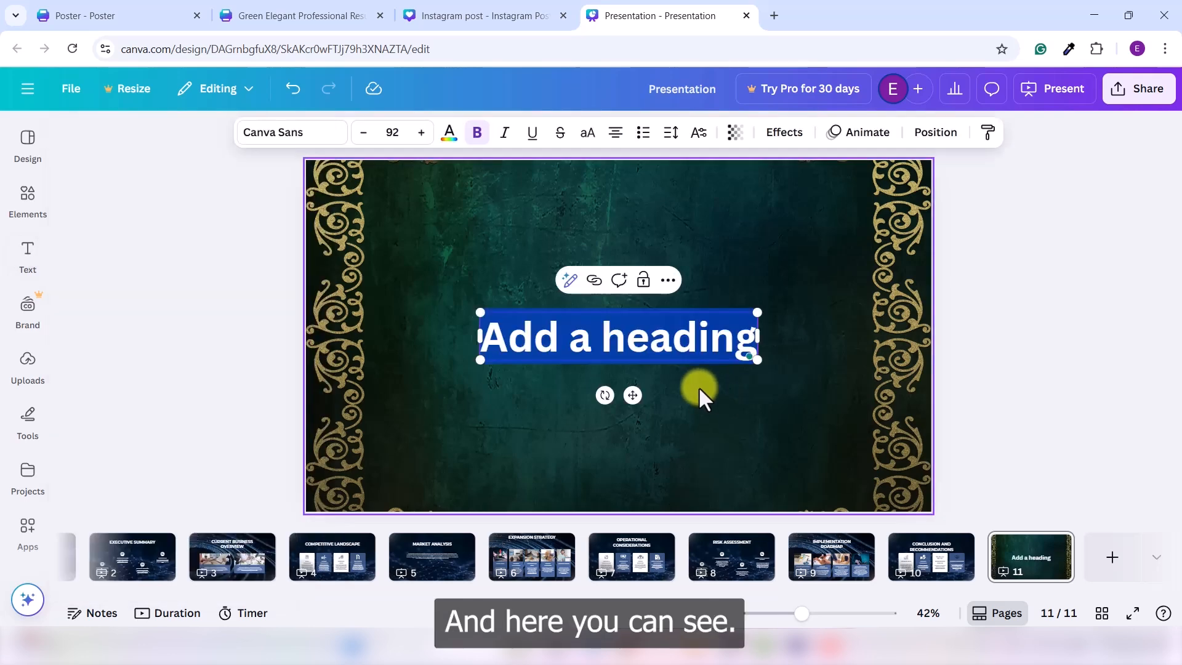
pyautogui.click(699, 386)
pyautogui.click(663, 339)
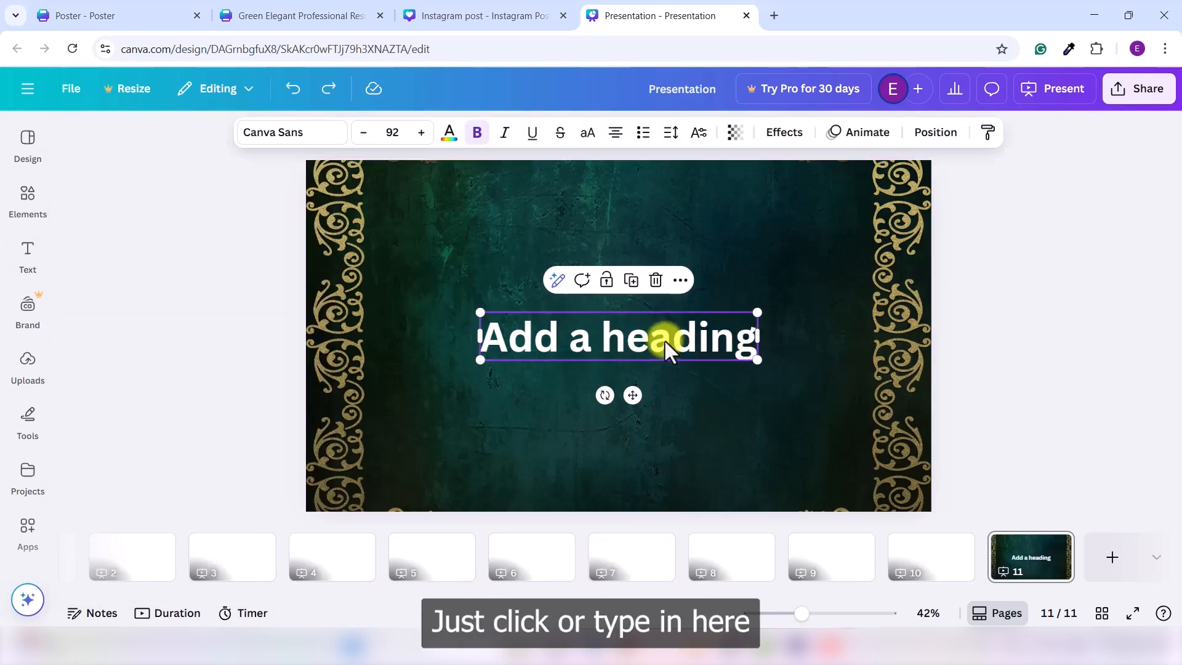
pyautogui.click(664, 338)
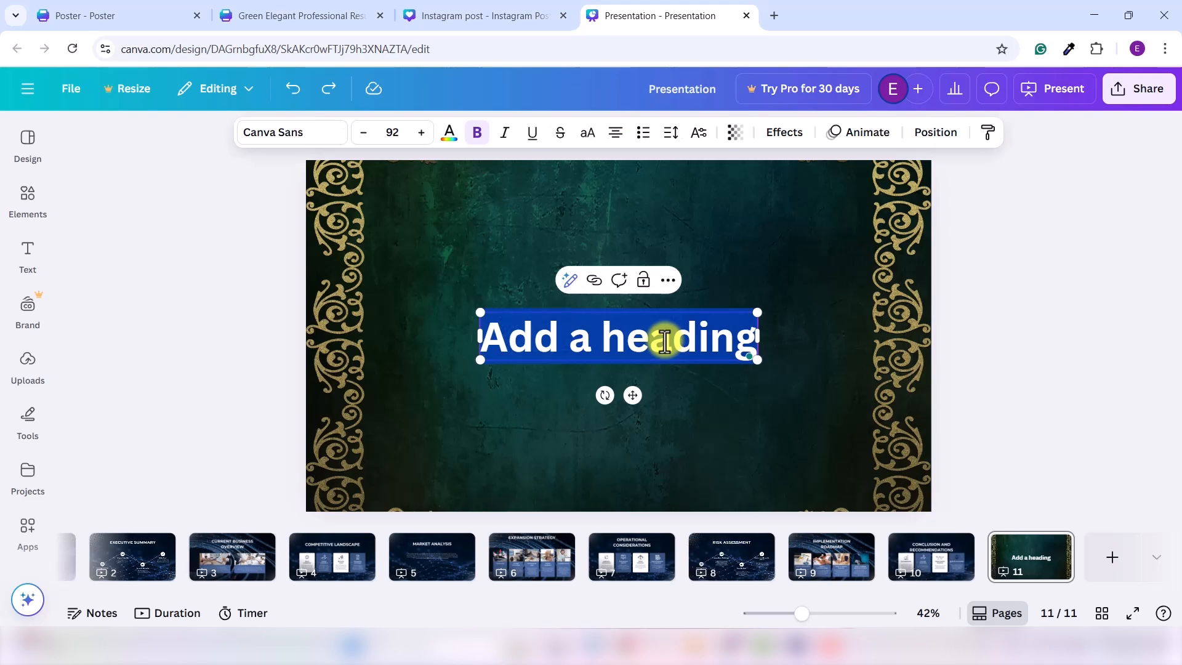
pyautogui.press('BackSpace')
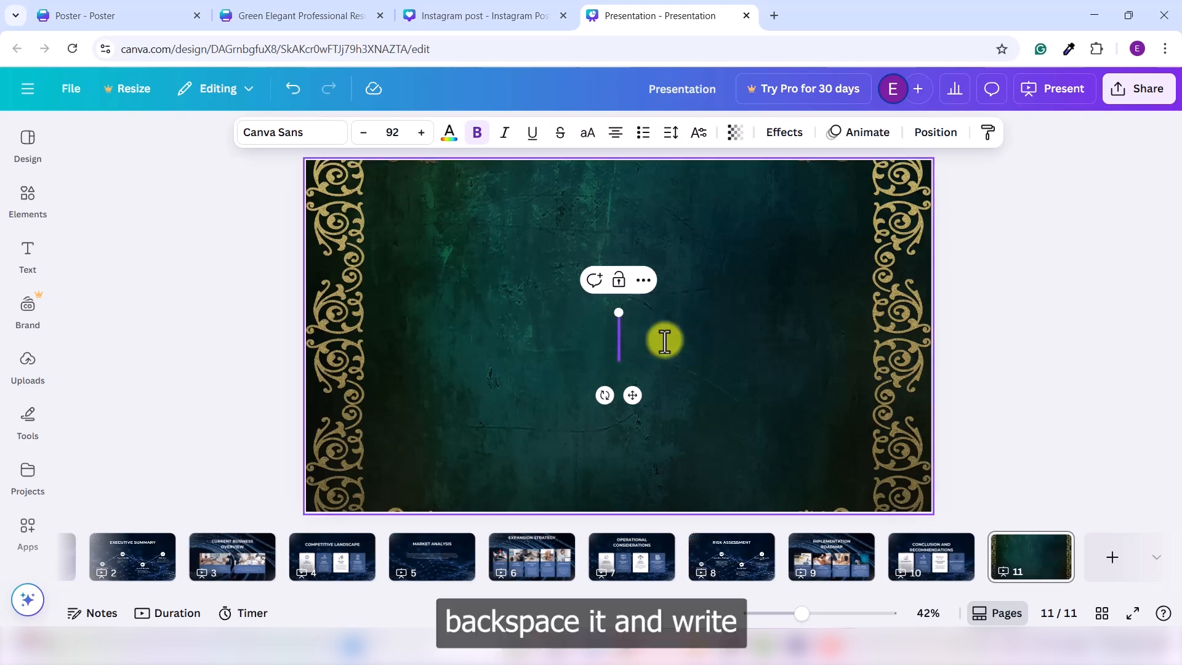
pyautogui.write('BUSI')
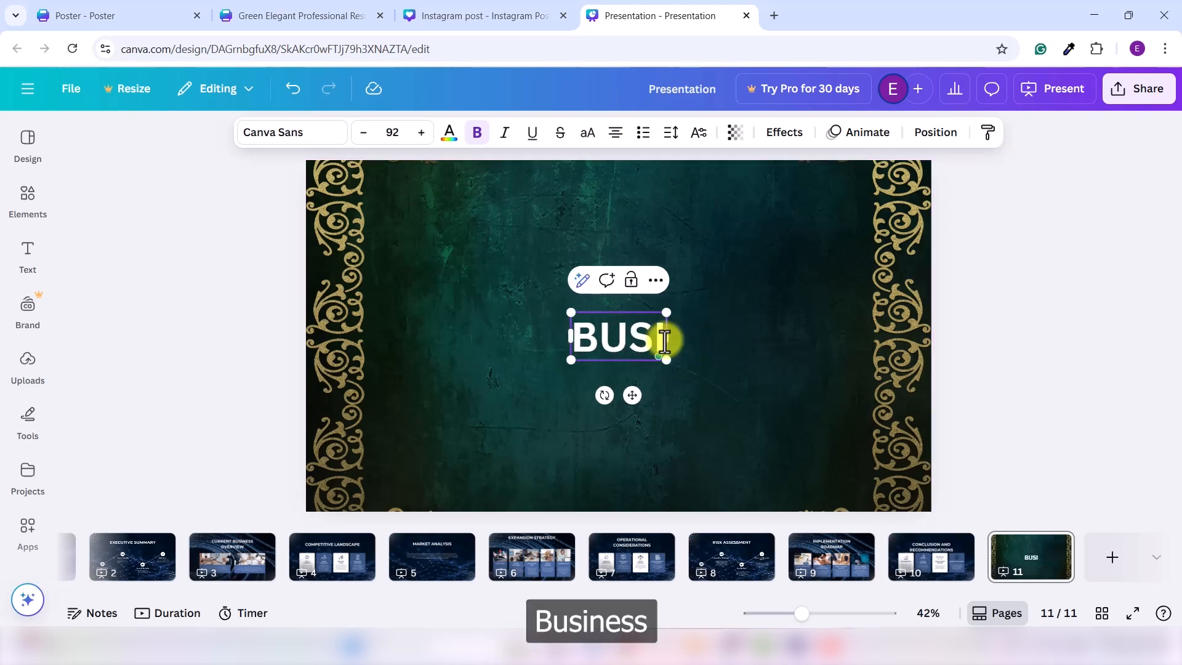
pyautogui.write('NESS AN')
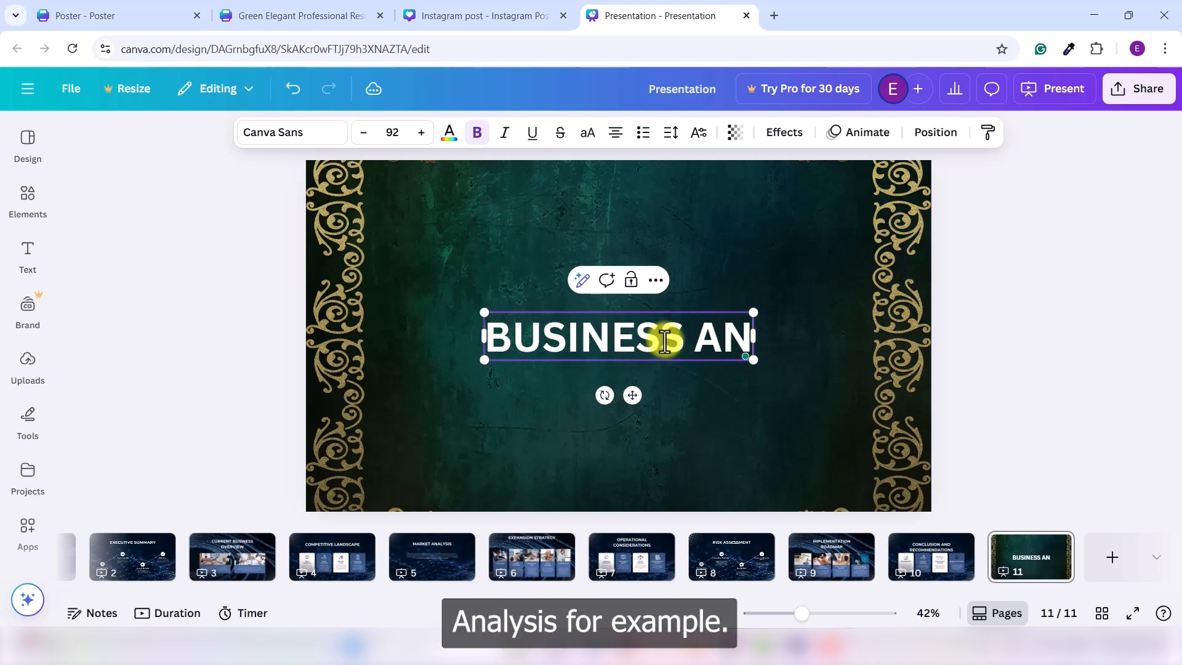
pyautogui.write('ALYSIS')
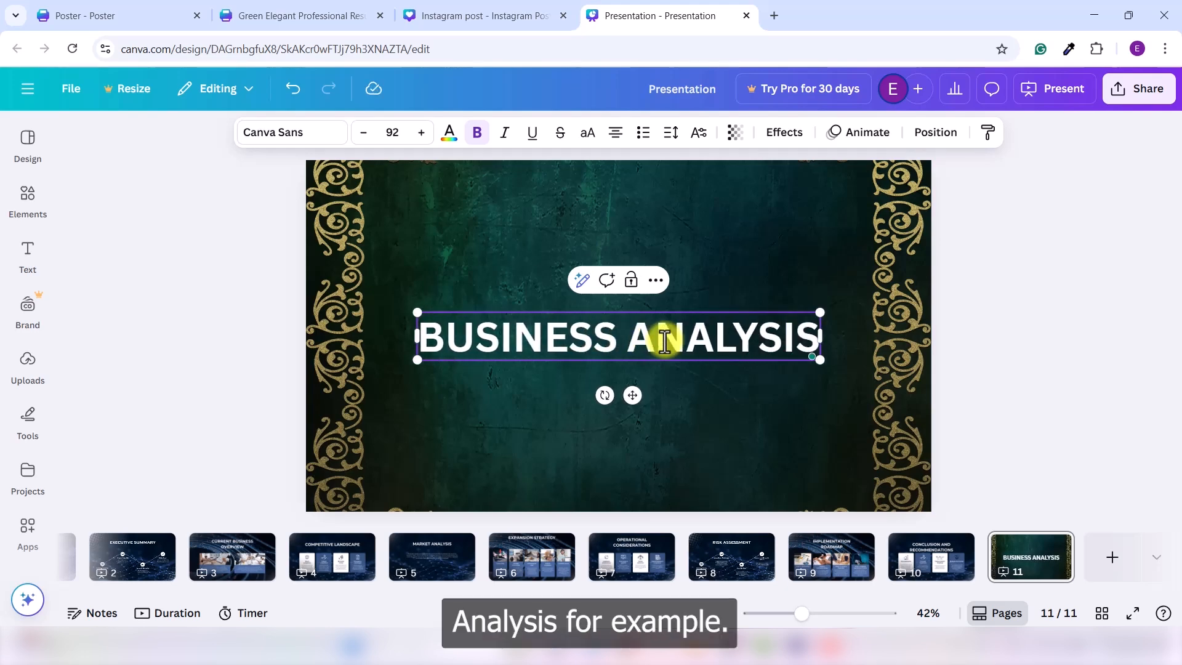
# Step: Move the BUSINESS ANALYSIS heading upward on the slide
pyautogui.click(1032, 372)
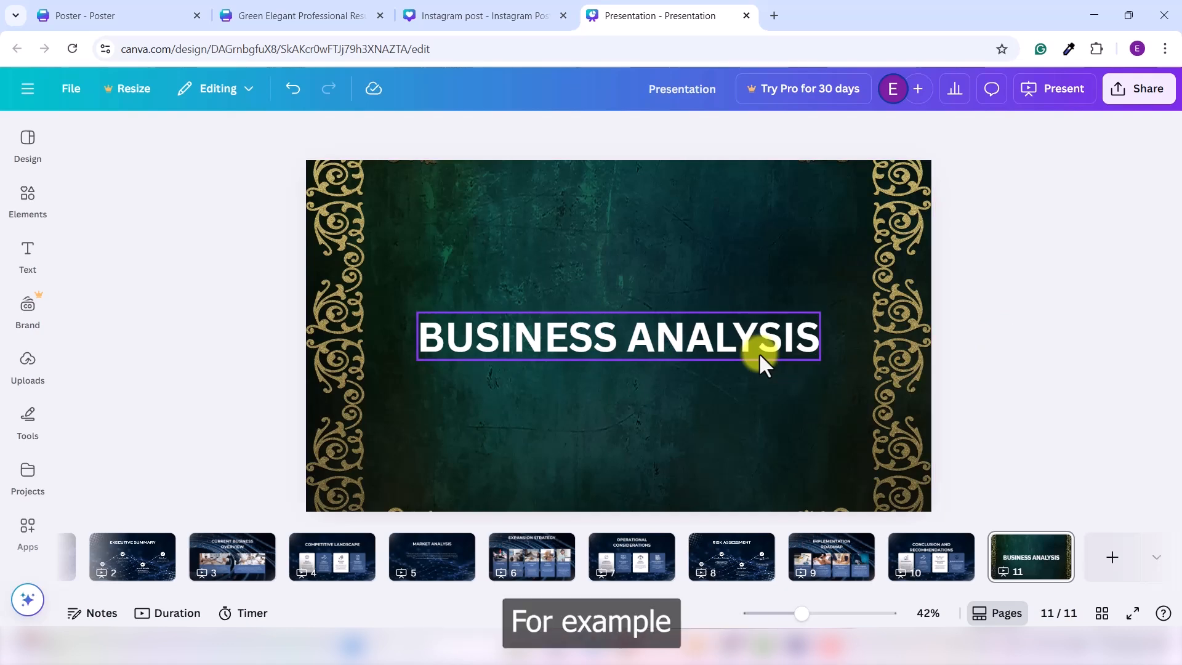
pyautogui.moveTo(637, 337); pyautogui.dragTo(635, 216)
pyautogui.click(681, 390)
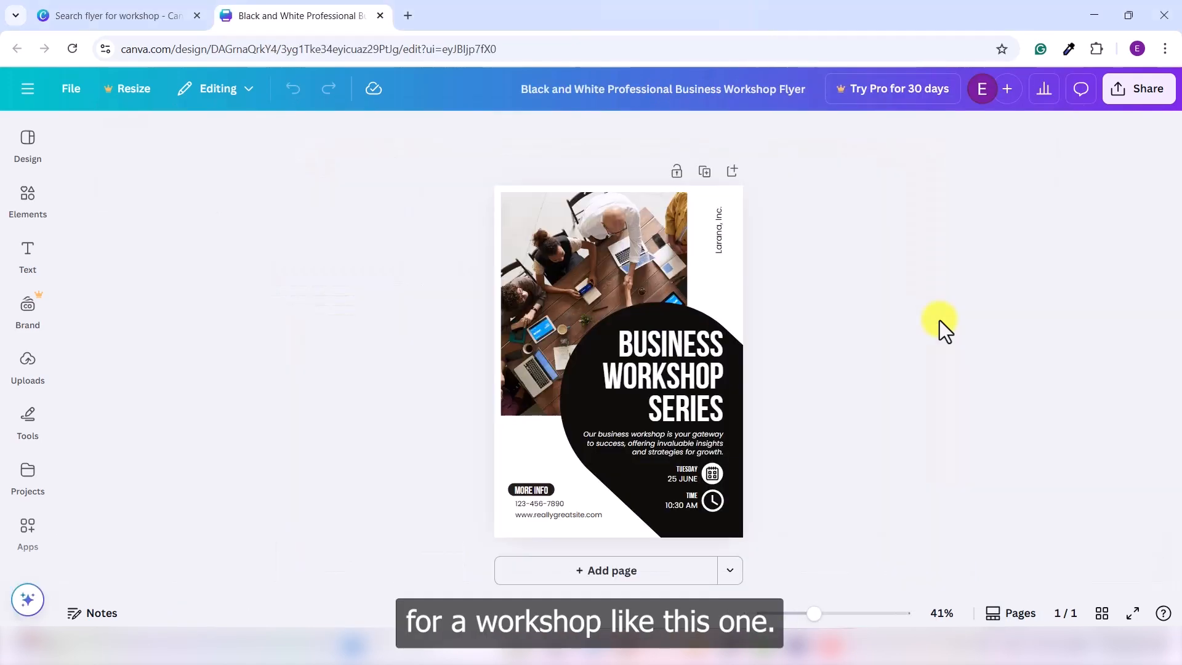
# Step: Set the flyer's "BUSINESS WORKSHOP SERIES" heading font size to 90
pyautogui.scroll(1, 819, 360)
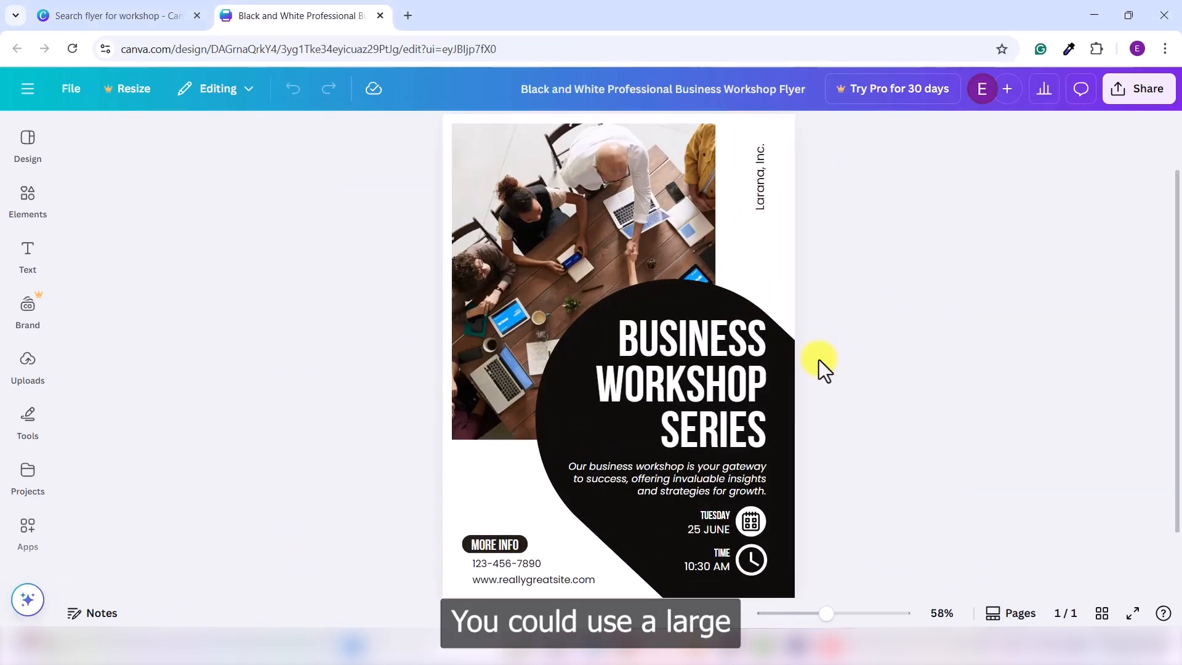
pyautogui.click(733, 382)
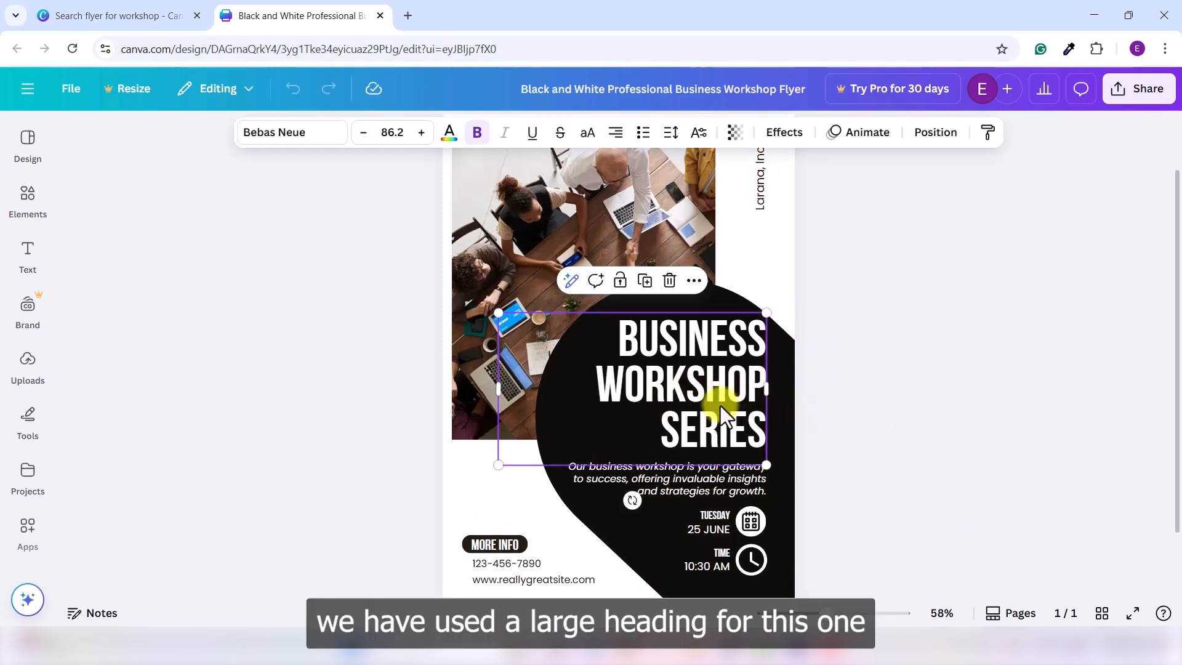
pyautogui.click(391, 132)
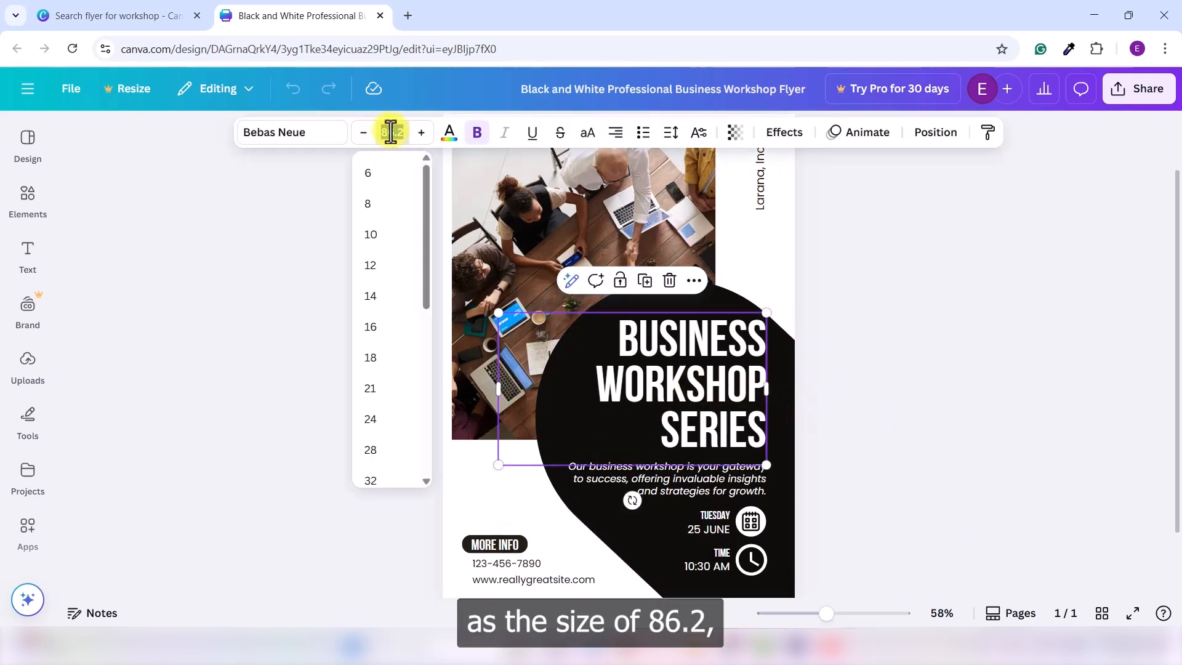
pyautogui.write('90')
pyautogui.press('Return')
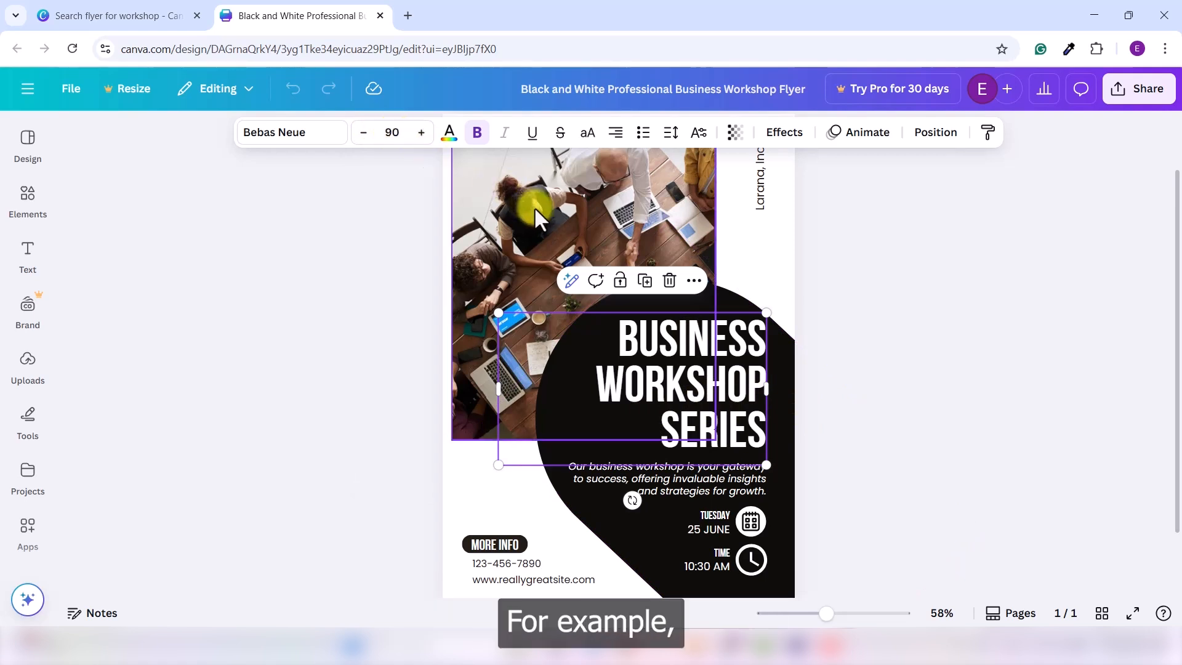
pyautogui.click(873, 357)
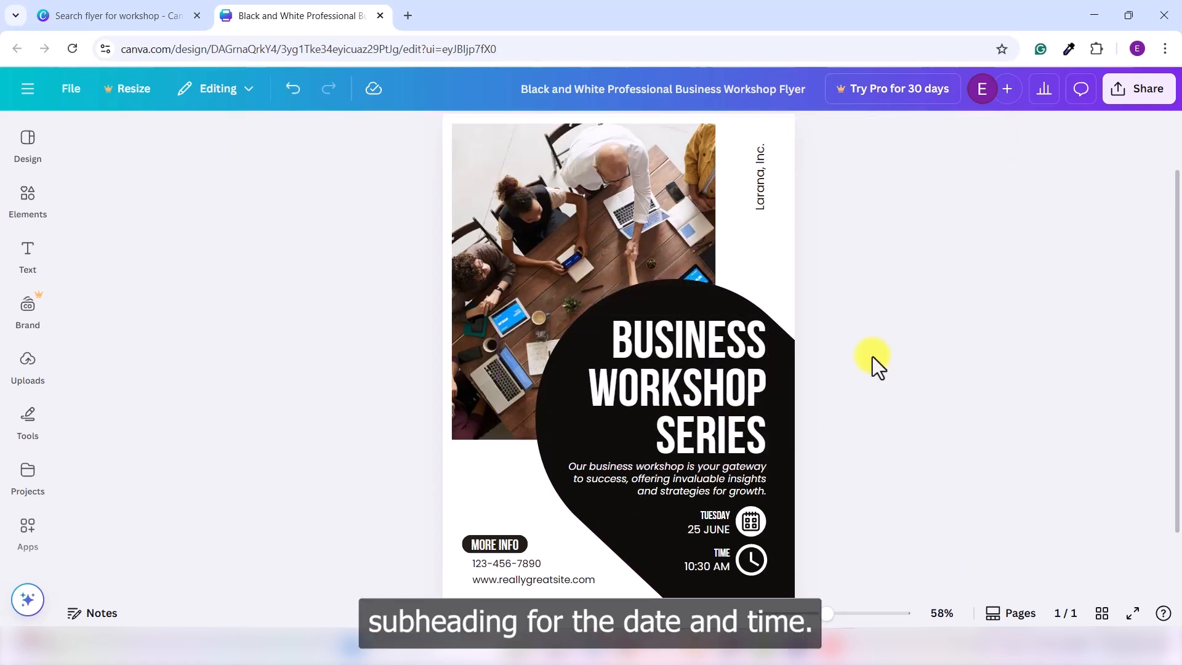
# Step: Select the flyer's date, time and description text blocks to examine them
pyautogui.click(710, 524)
pyautogui.click(711, 561)
pyautogui.click(918, 512)
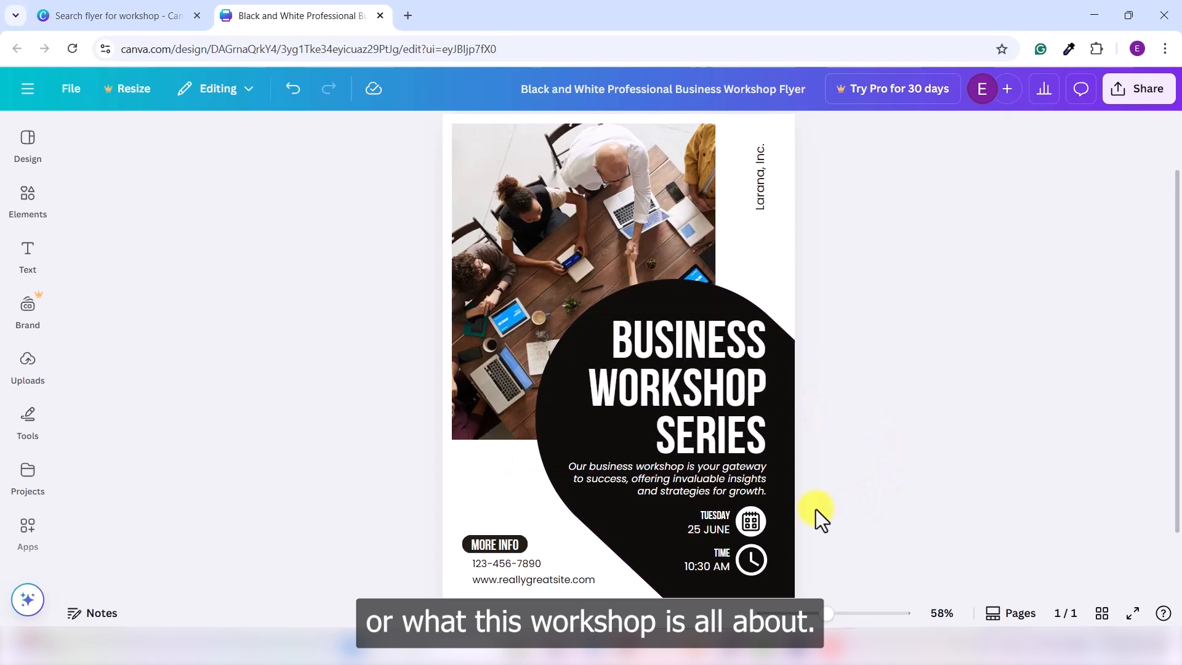
pyautogui.click(714, 483)
pyautogui.click(934, 451)
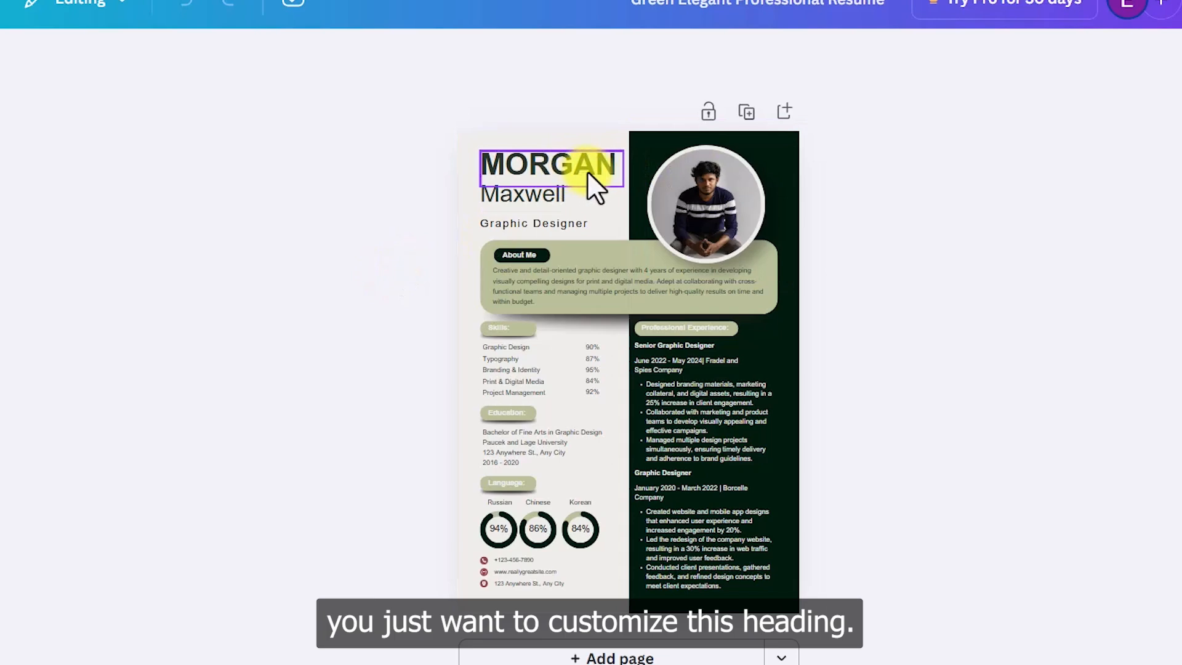
# Step: Select the resume's MORGAN name heading and inspect its text color, bold and uppercase options
pyautogui.click(586, 171)
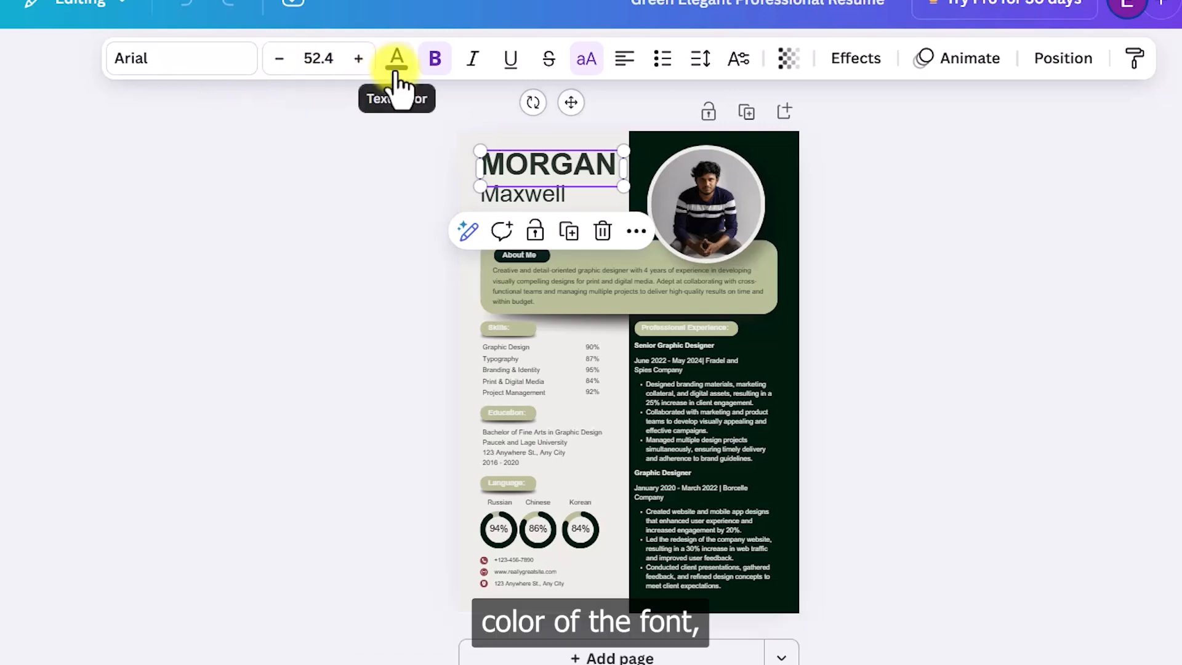
pyautogui.click(436, 59)
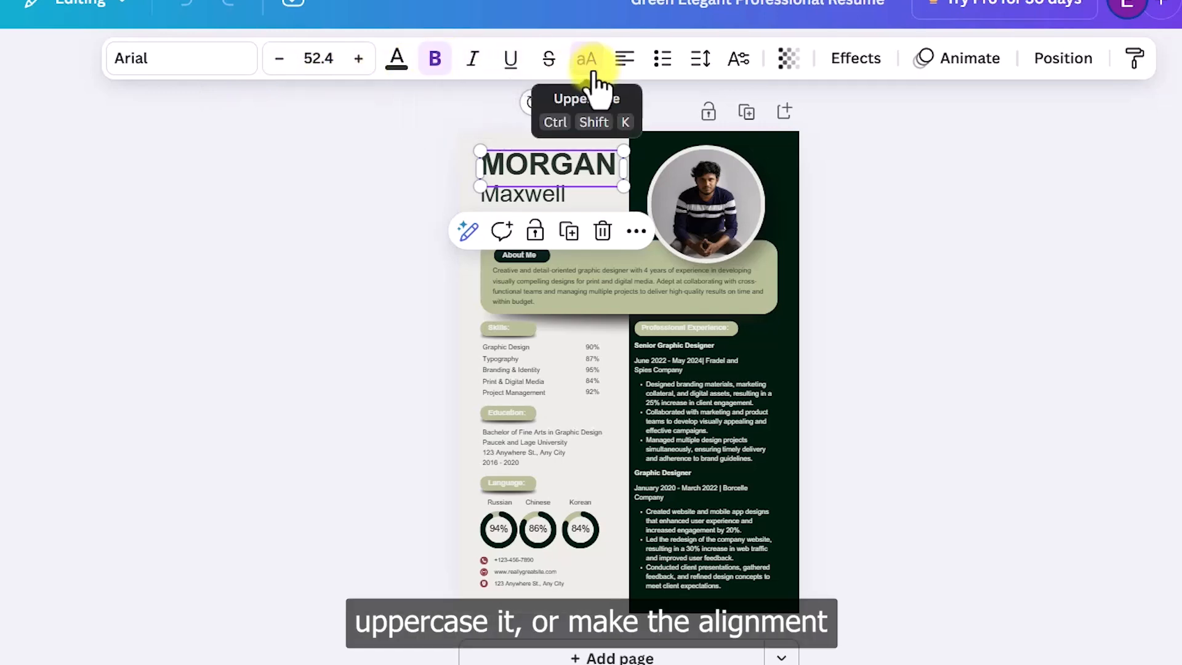
pyautogui.click(590, 69)
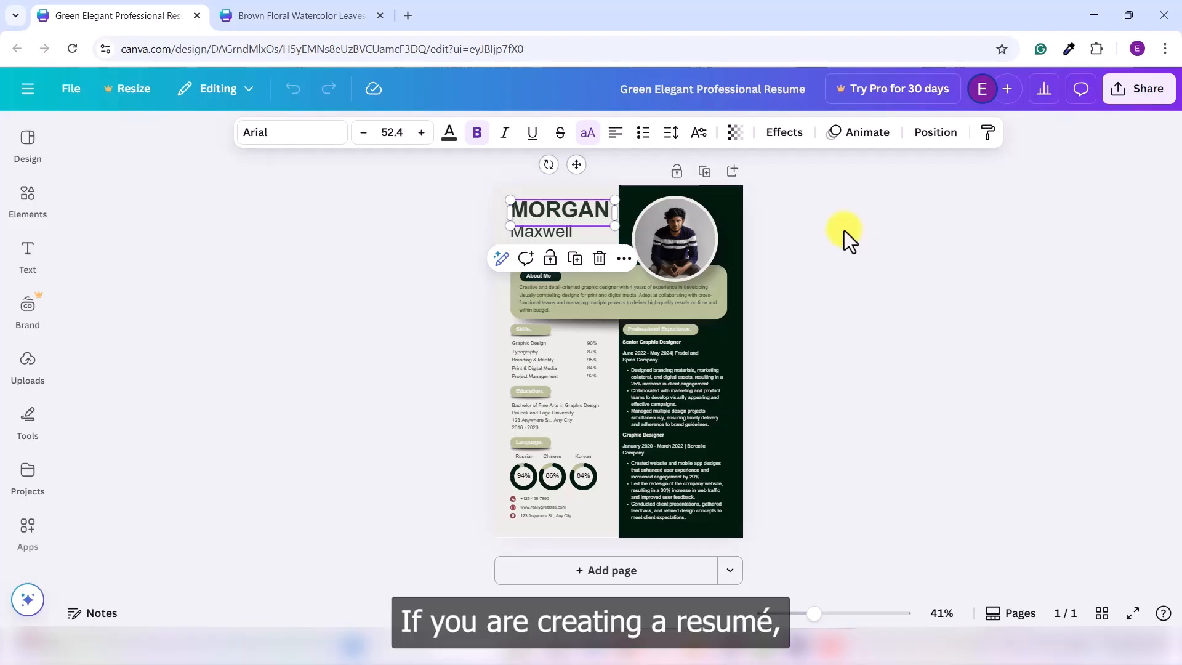
pyautogui.click(800, 434)
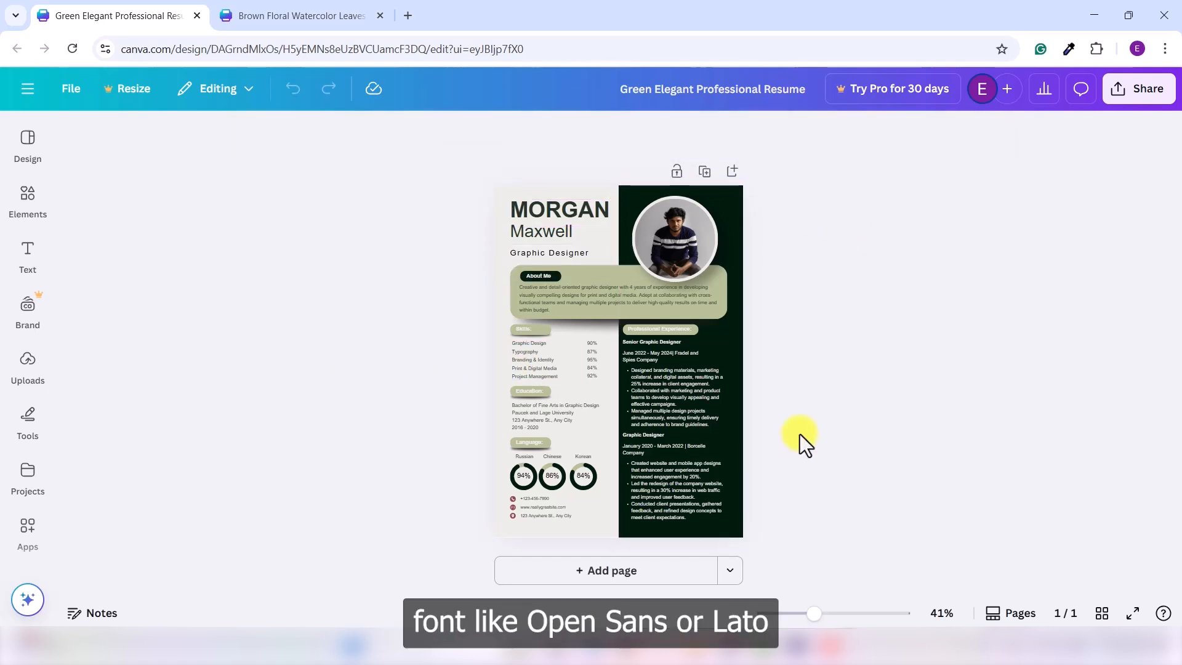
# Step: Change the MORGAN heading's font to Lato
pyautogui.click(583, 205)
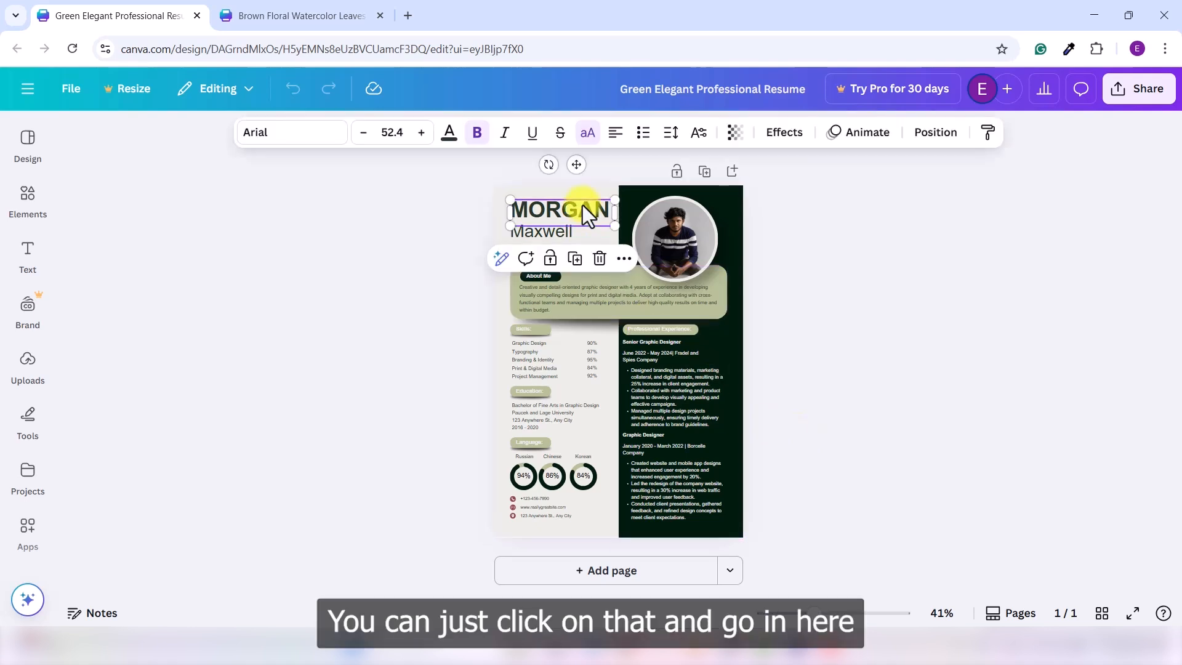
pyautogui.click(319, 136)
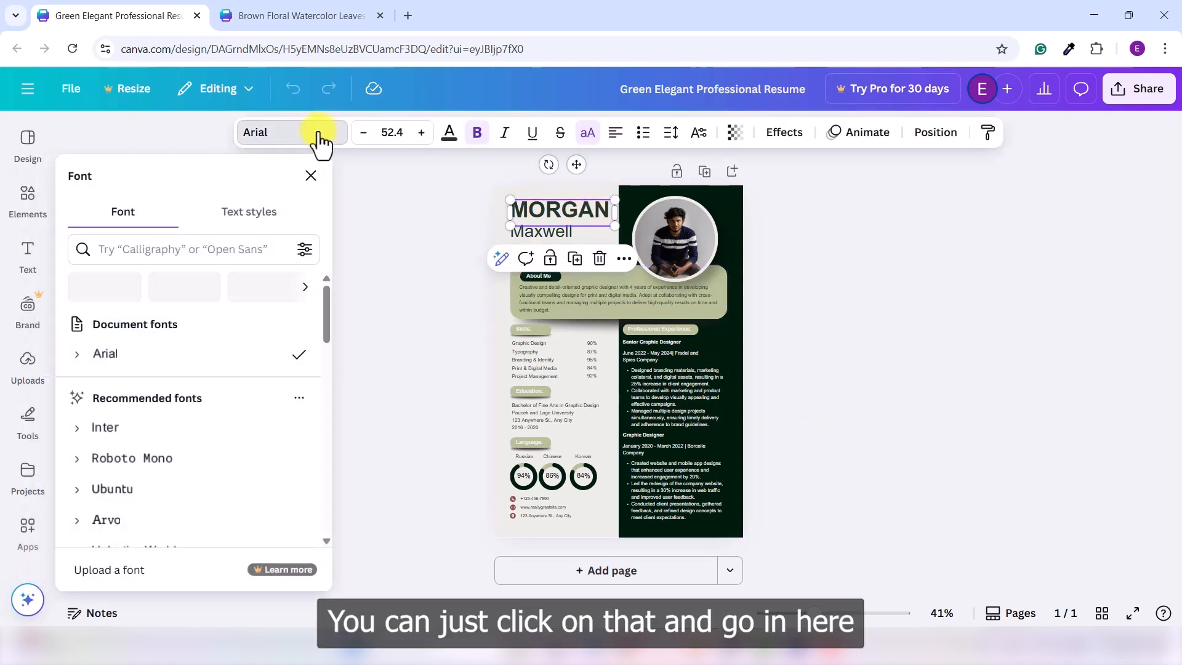
pyautogui.click(174, 249)
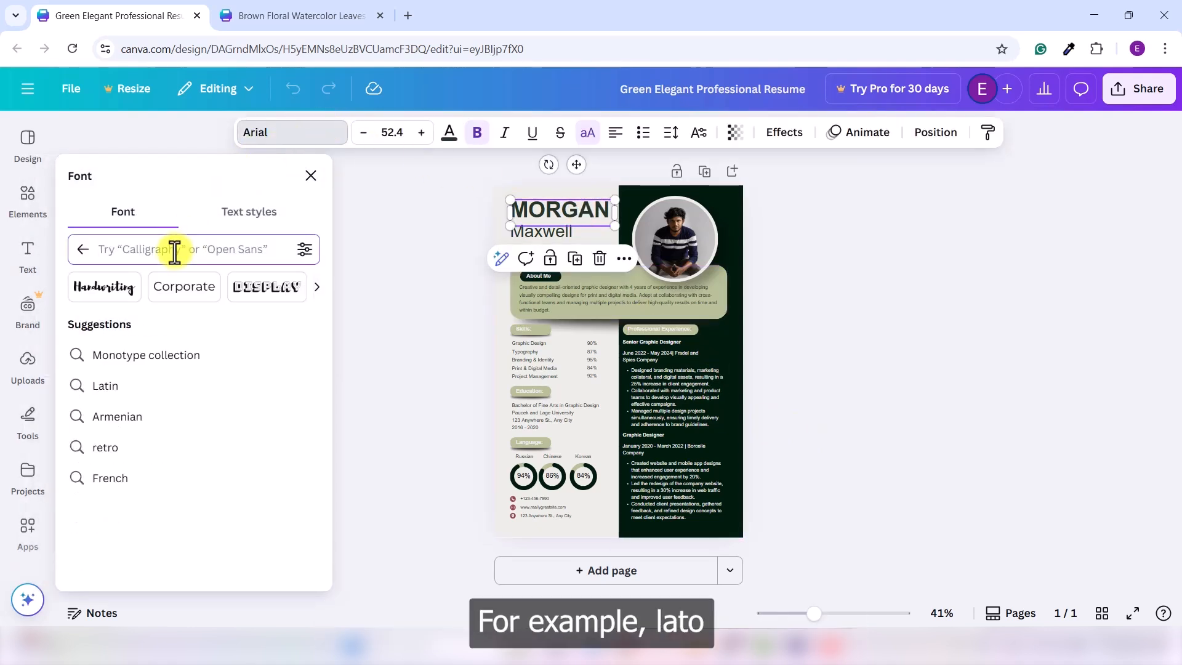
pyautogui.write('lato')
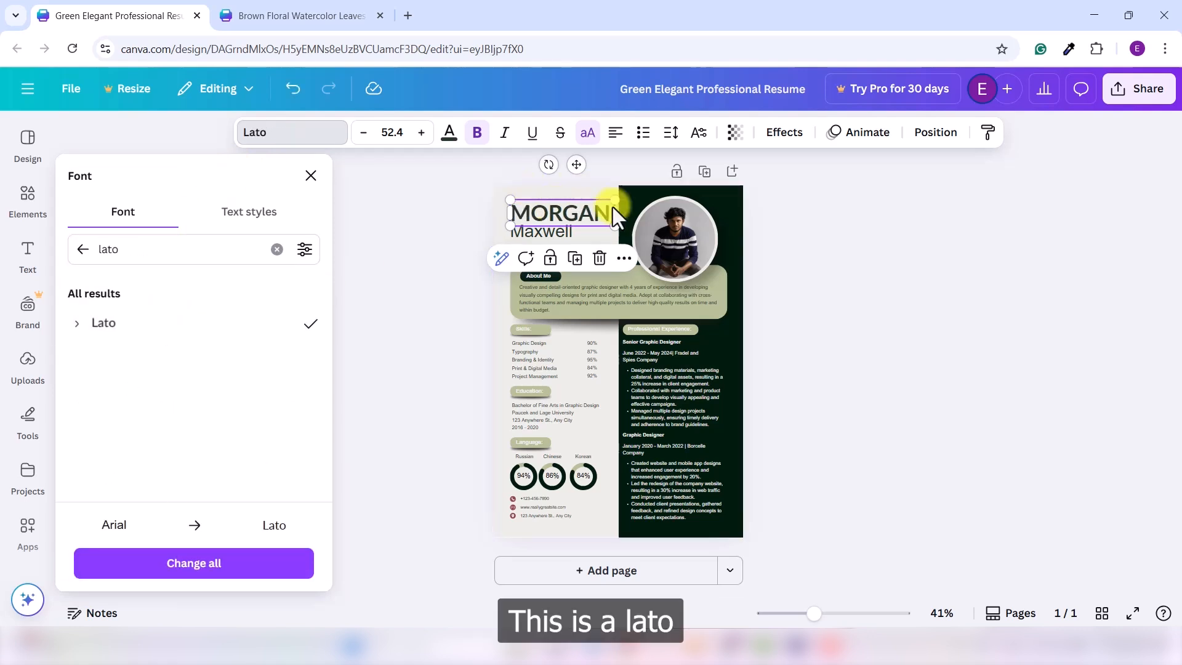
# Step: Search the font list for "opan sans" and browse the sans serif suggestion's results
pyautogui.click(224, 239)
pyautogui.doubleClick(161, 240)
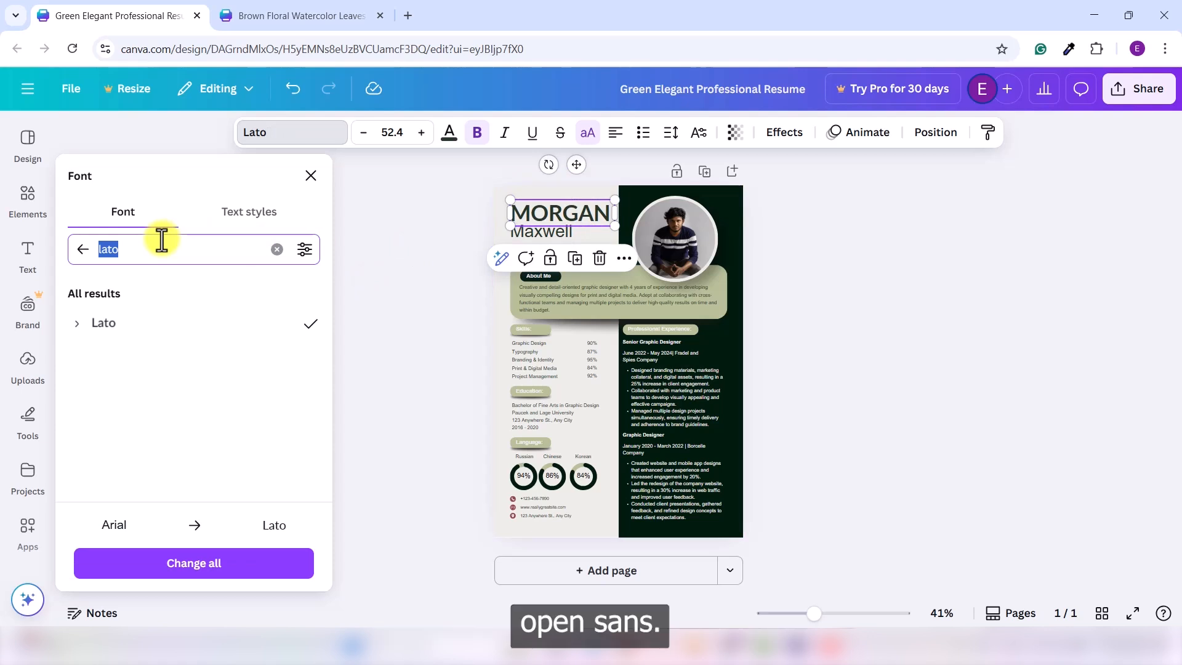
pyautogui.write('opan sans')
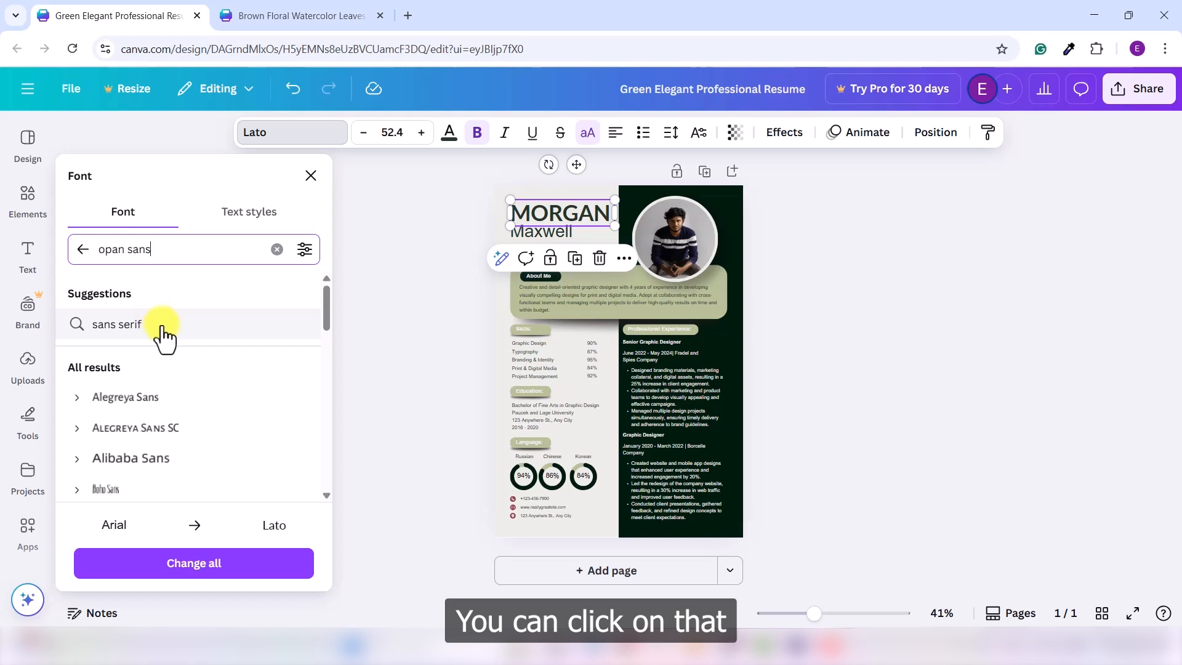
pyautogui.click(163, 335)
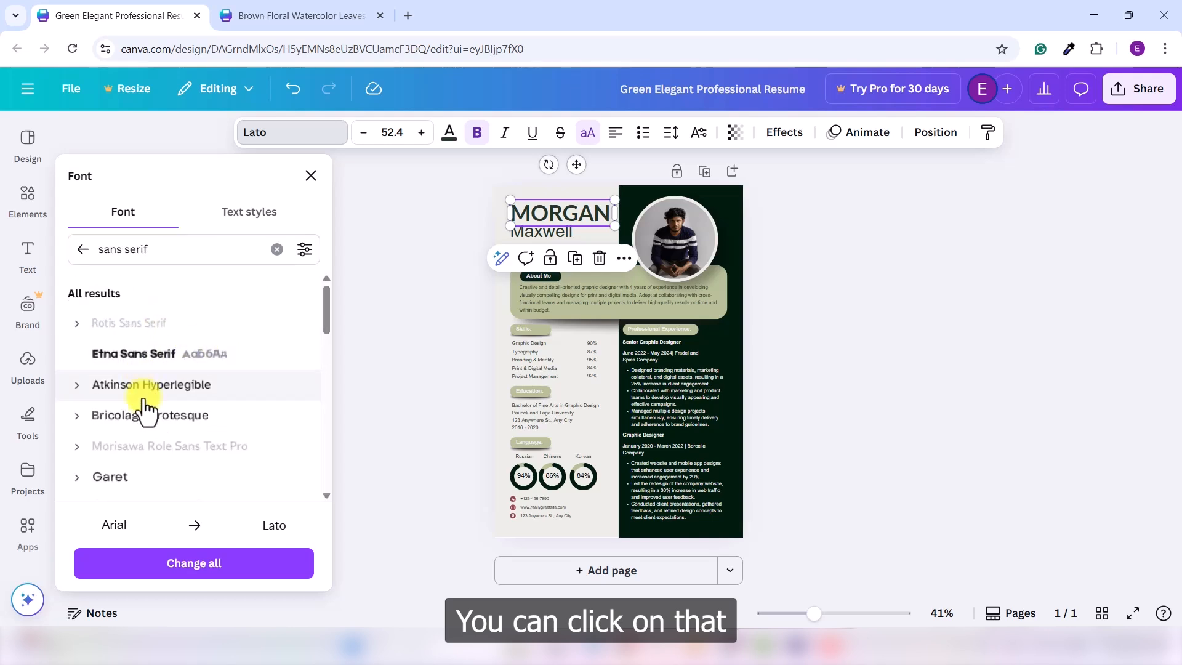
pyautogui.scroll(-1, 178, 412)
pyautogui.scroll(1, 169, 413)
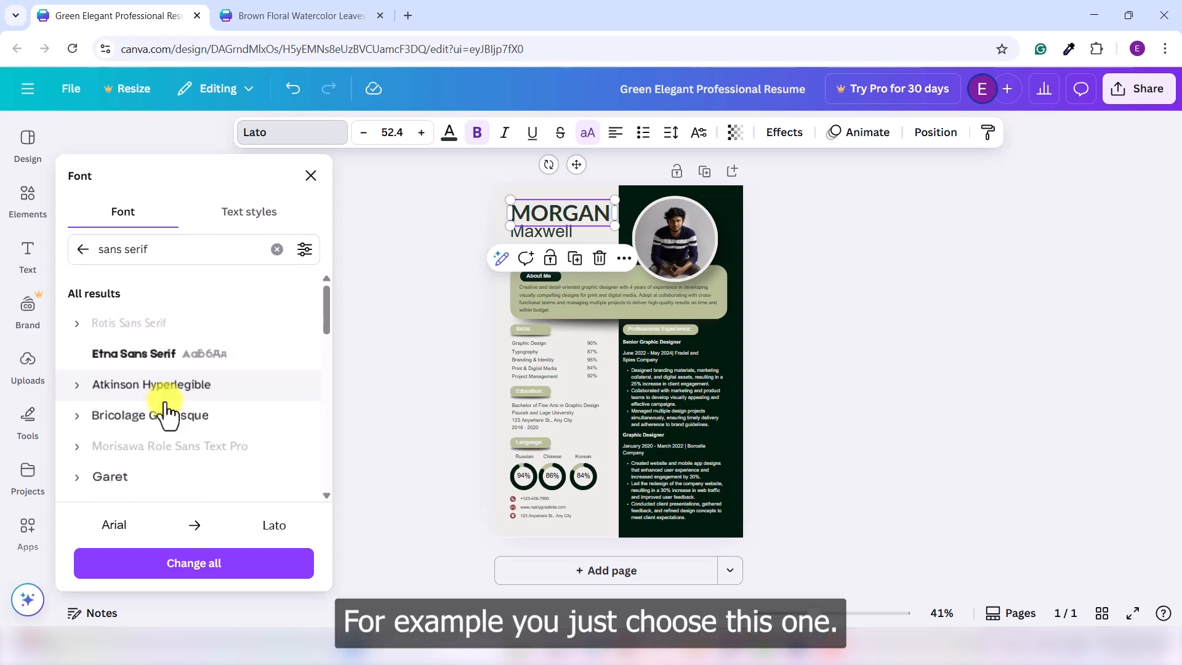
# Step: Set the MORGAN heading's font to Atkinson Hyperlegible after trying the premium Rotis Sans Serif
pyautogui.click(117, 325)
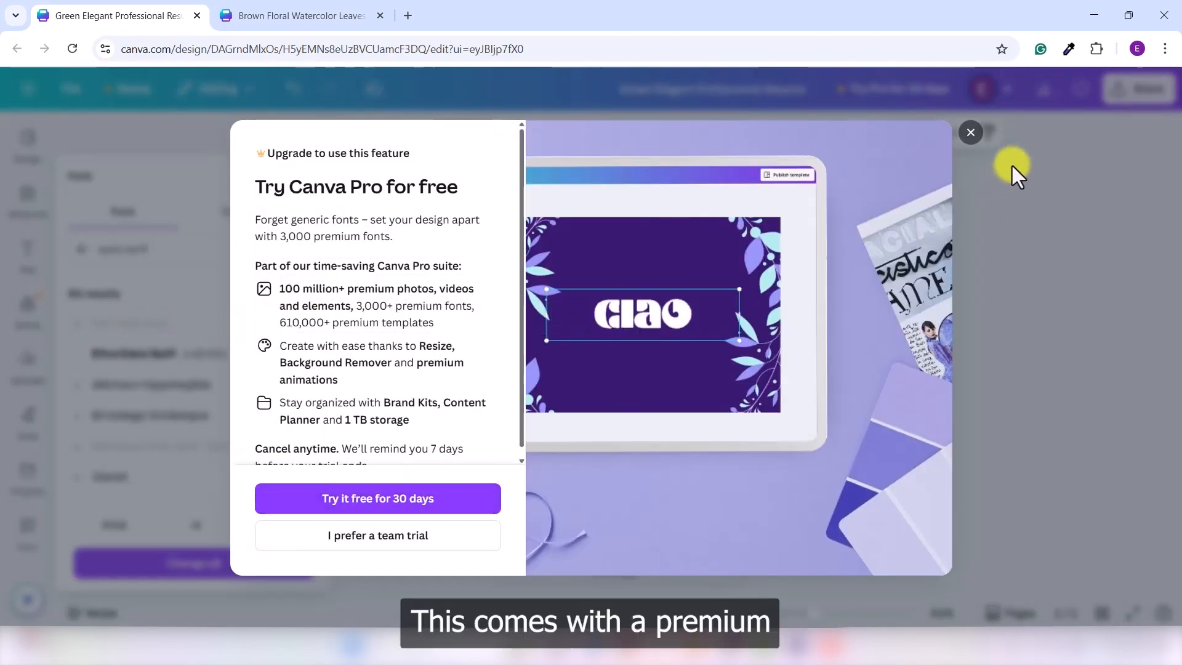
pyautogui.click(972, 132)
pyautogui.scroll(-1, 172, 406)
pyautogui.scroll(1, 173, 406)
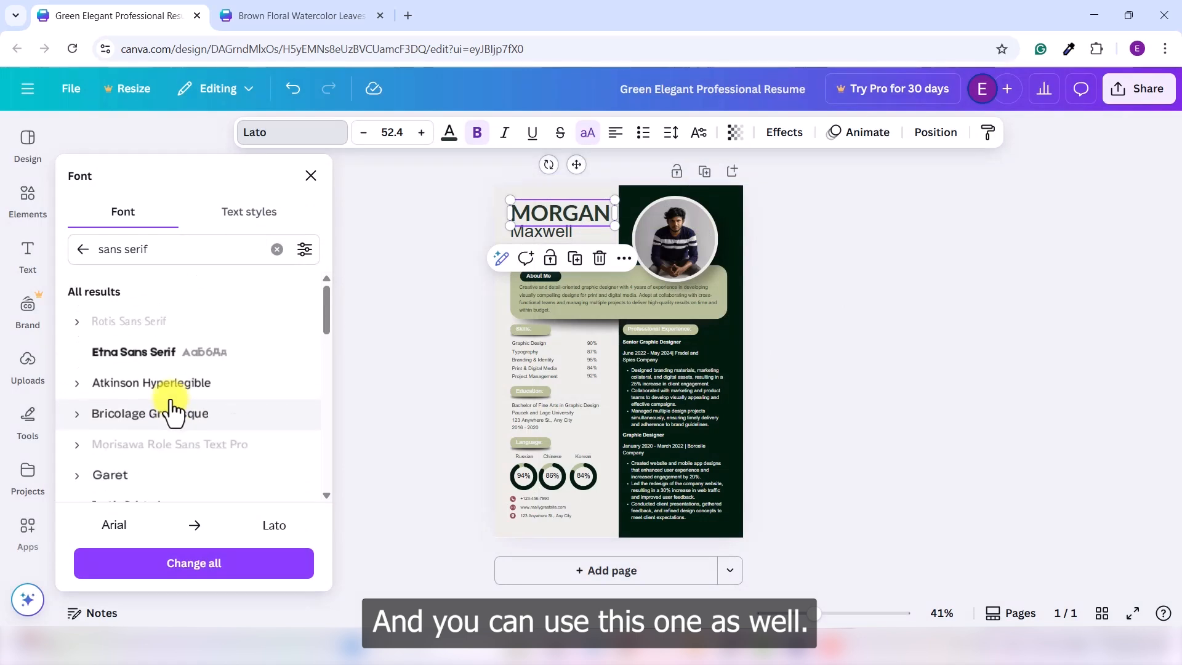
pyautogui.click(167, 387)
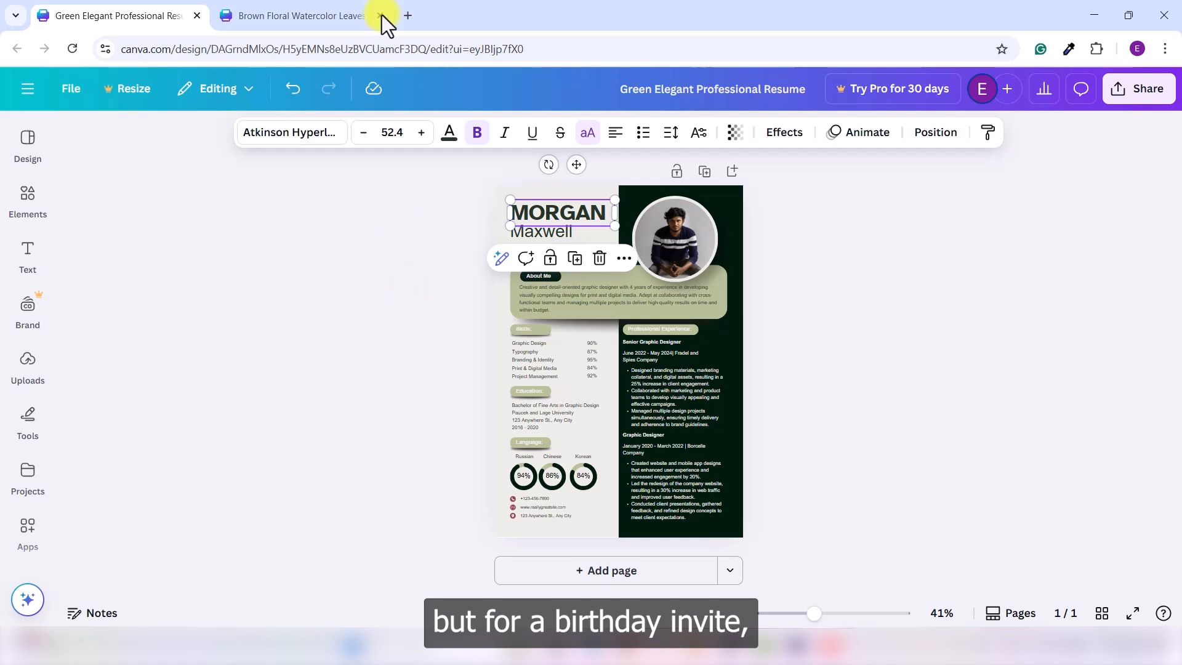
# Step: On the birthday invitation, set the "Rachelle's Birthday Party" heading's font to Pacifico
pyautogui.click(338, 15)
pyautogui.moveTo(333, 520); pyautogui.dragTo(486, 351)
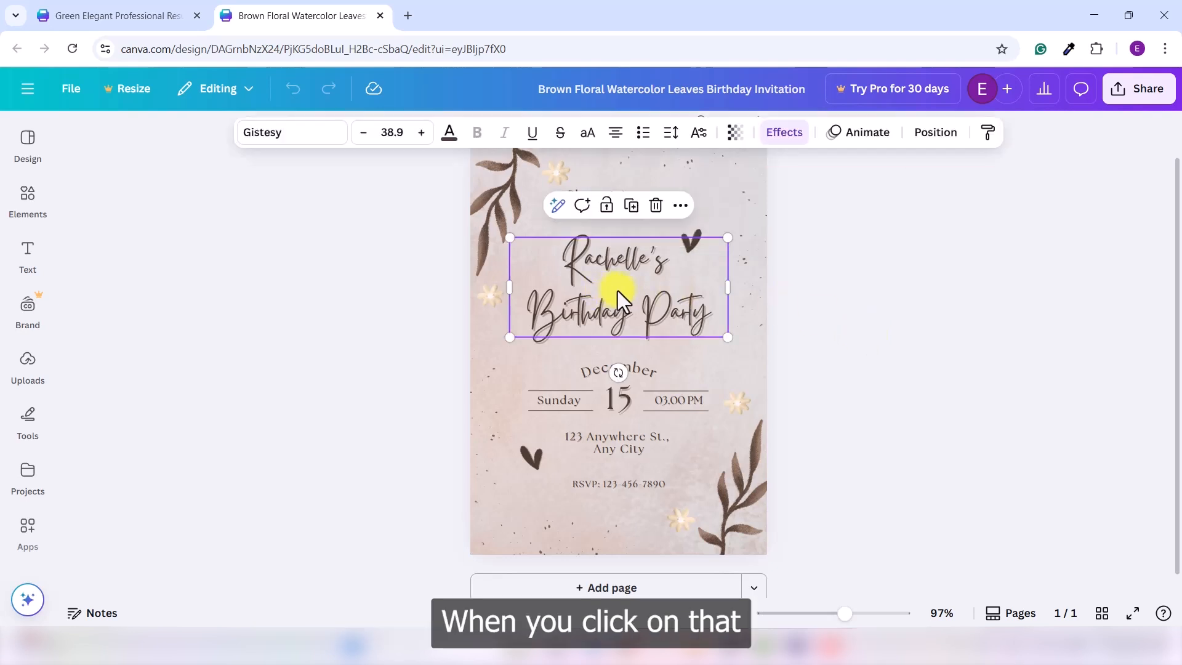
pyautogui.click(292, 136)
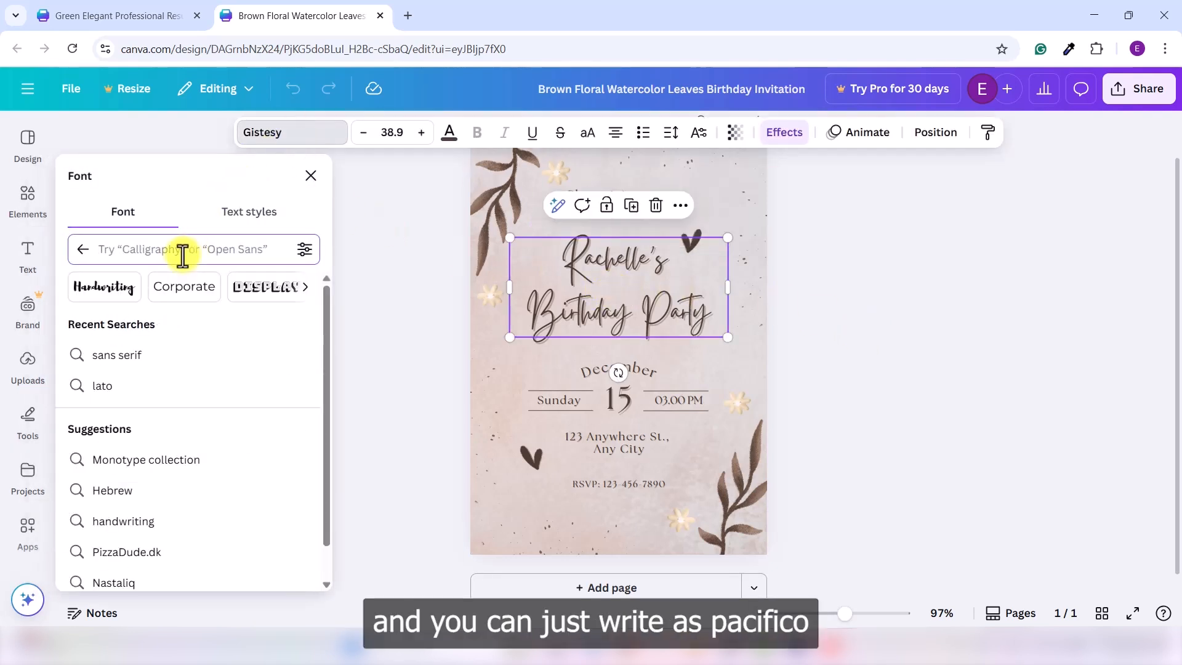
pyautogui.write('pacifico')
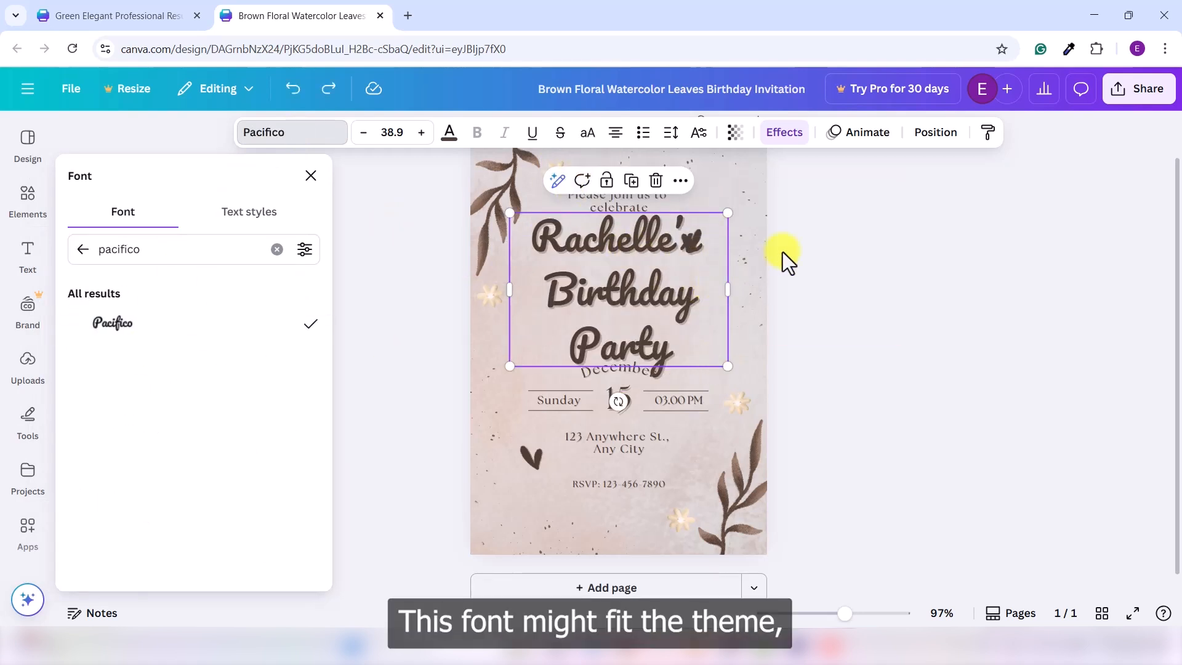
# Step: Shrink the birthday heading's text box to about 30.1 pt and move it down above the December date
pyautogui.moveTo(728, 365); pyautogui.dragTo(666, 348)
pyautogui.moveTo(590, 291); pyautogui.dragTo(613, 313)
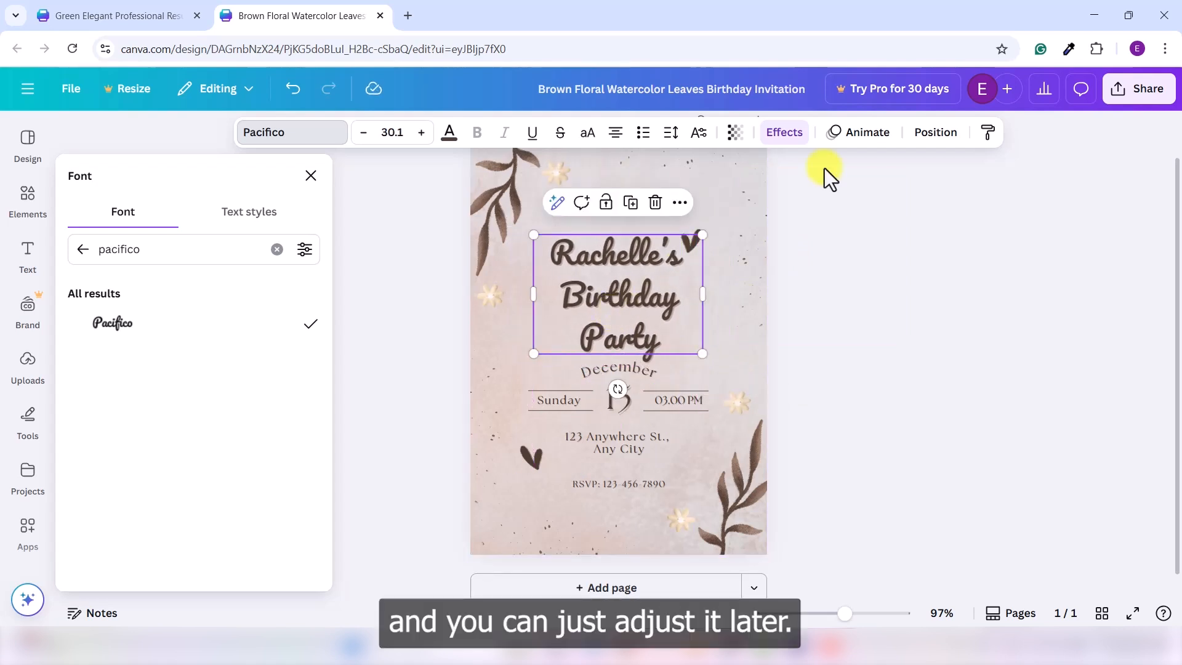
# Step: Align the birthday heading to the horizontal center of the page
pyautogui.click(936, 141)
pyautogui.click(222, 405)
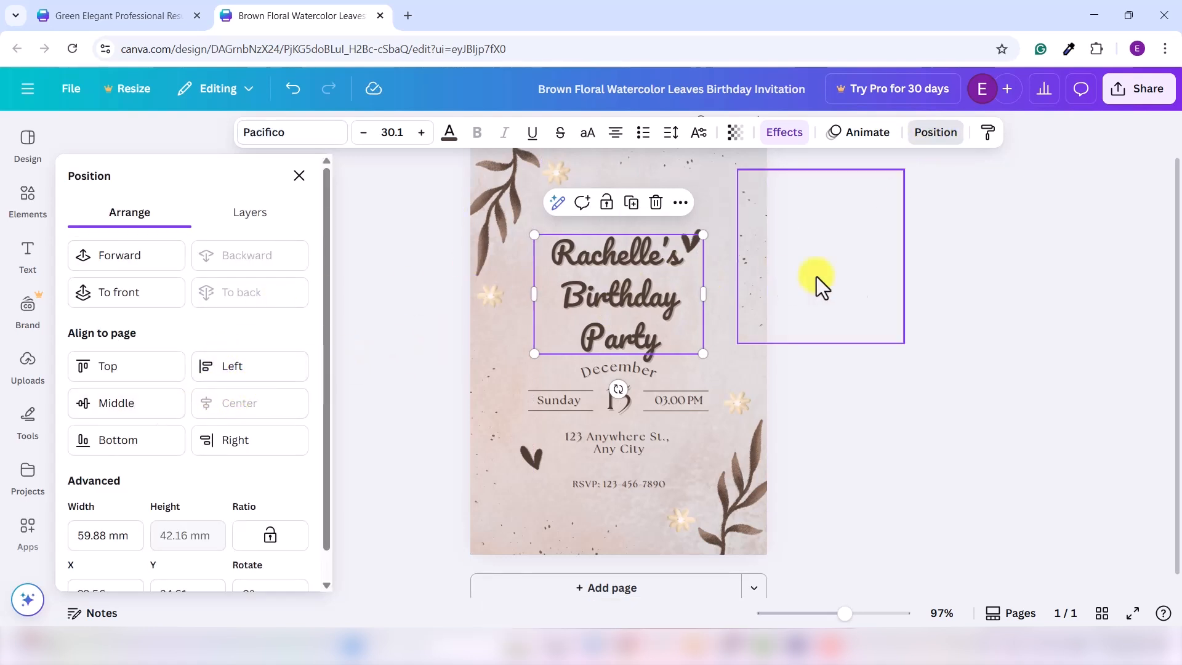
pyautogui.click(929, 323)
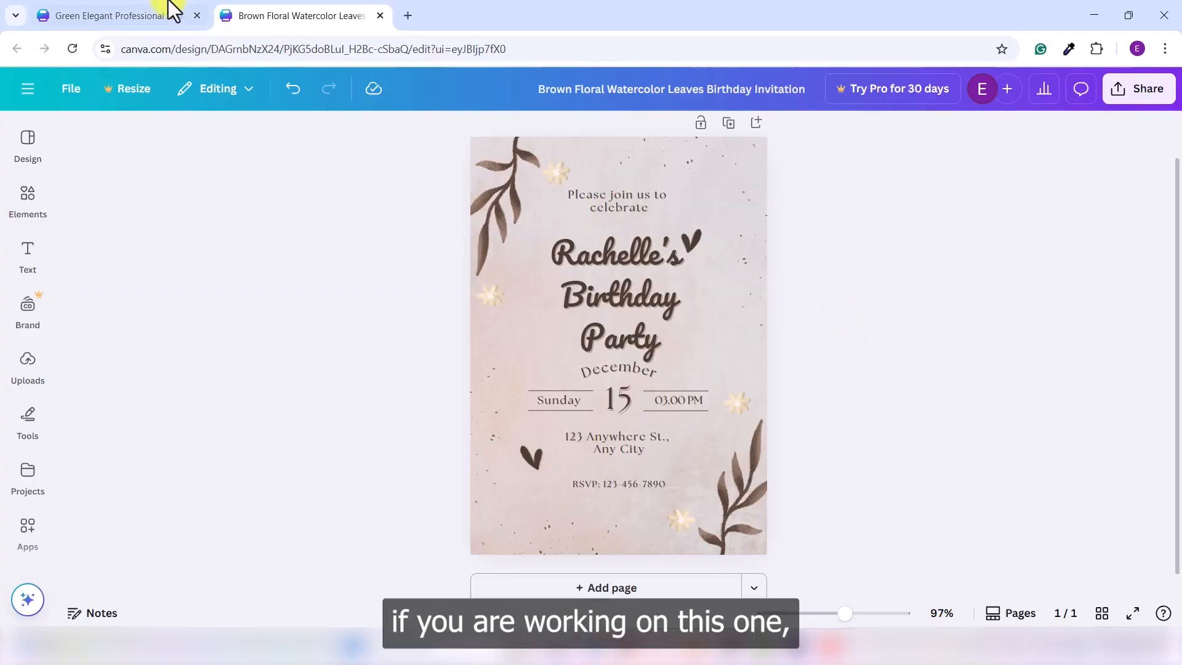
# Step: On the resume, adjust the letter and line spacing of the first job's bullet list
pyautogui.click(207, 6)
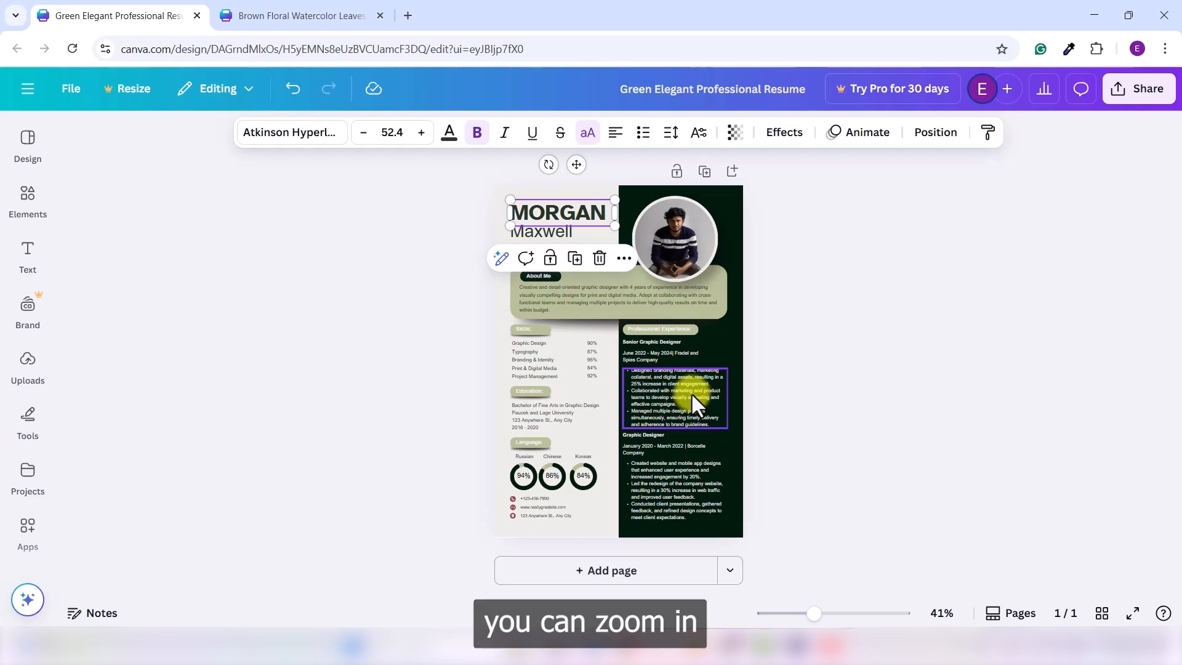
pyautogui.scroll(5, 692, 393)
pyautogui.scroll(-4, 692, 393)
pyautogui.scroll(2, 820, 330)
pyautogui.click(803, 328)
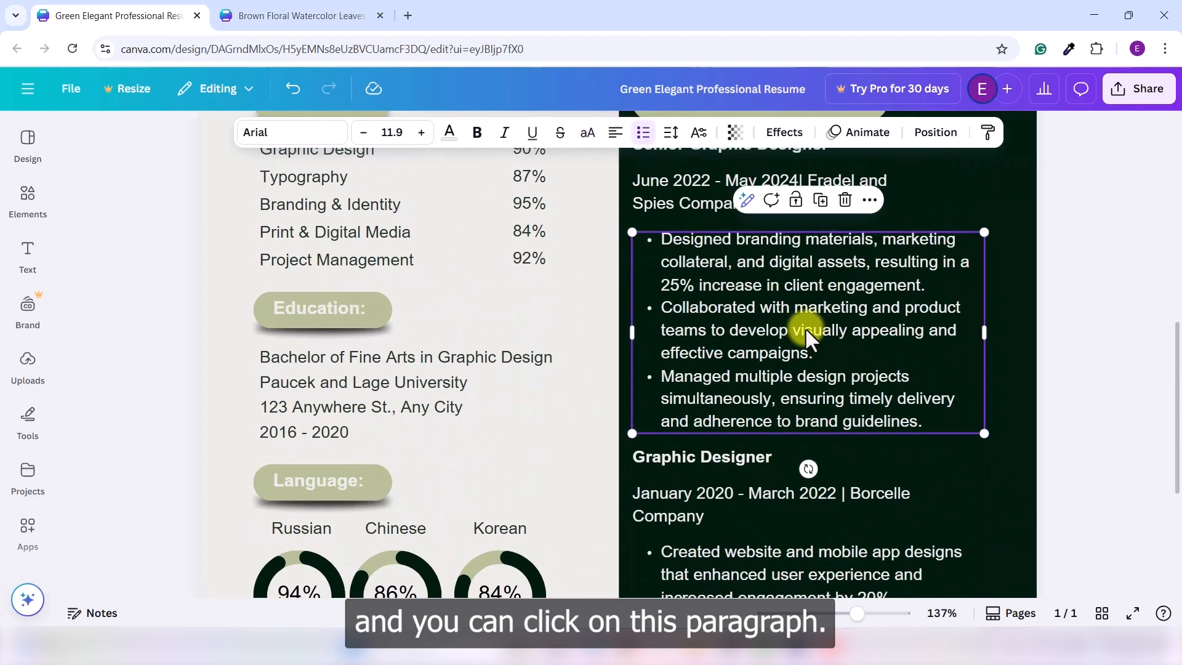
pyautogui.click(672, 133)
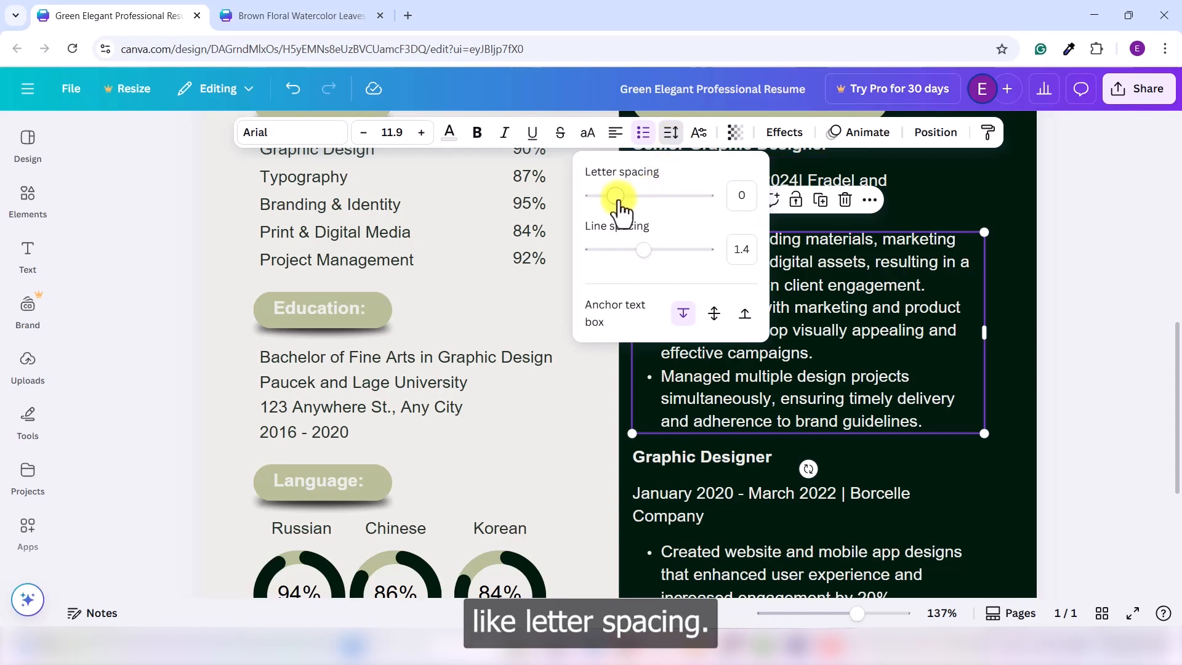
pyautogui.moveTo(615, 206); pyautogui.dragTo(640, 211)
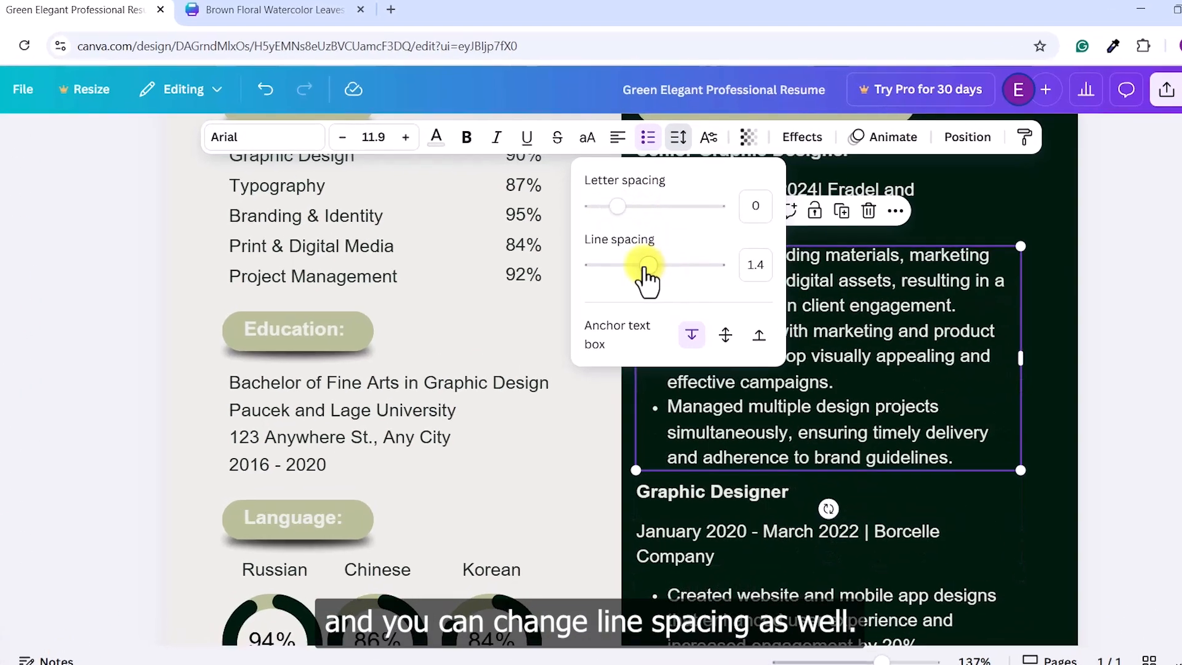
pyautogui.moveTo(649, 276); pyautogui.dragTo(651, 302)
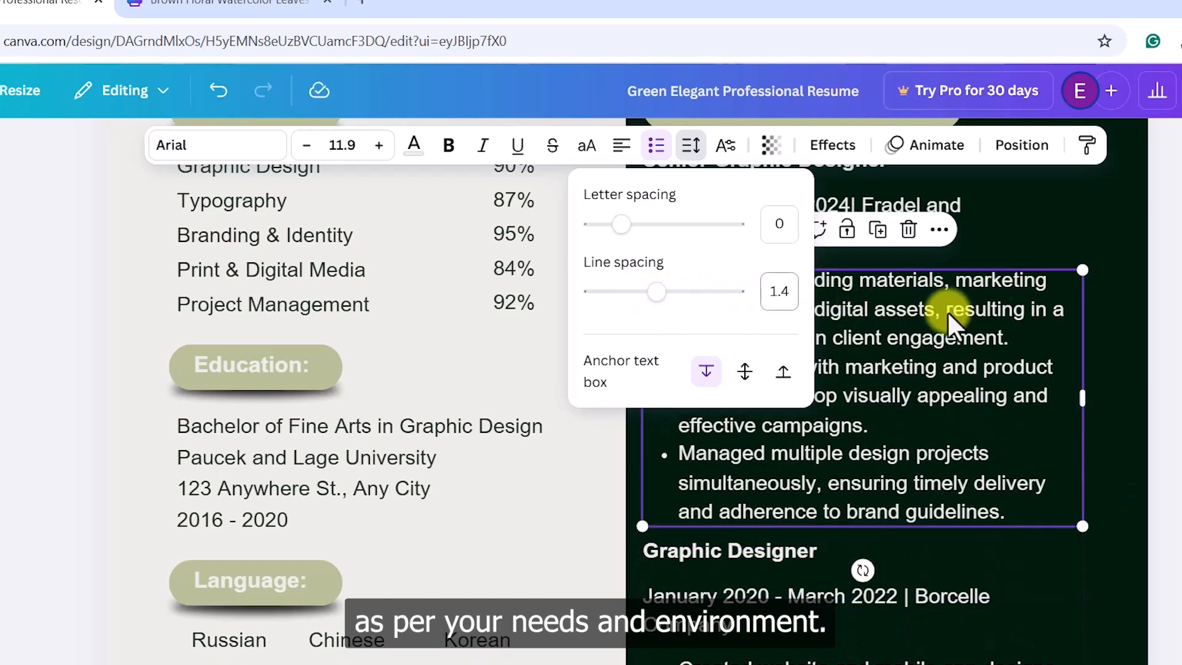
pyautogui.click(1173, 369)
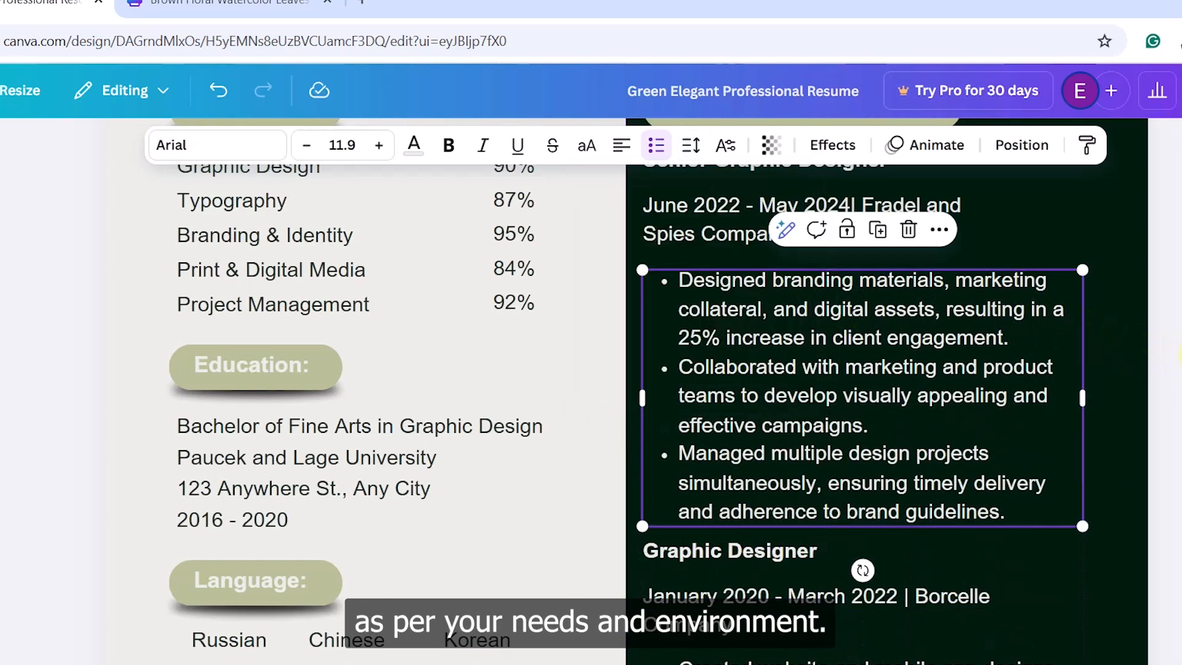
pyautogui.click(1176, 366)
# Step: Open the text effects for the birthday heading and browse the available effect styles
pyautogui.scroll(-4, 1055, 420)
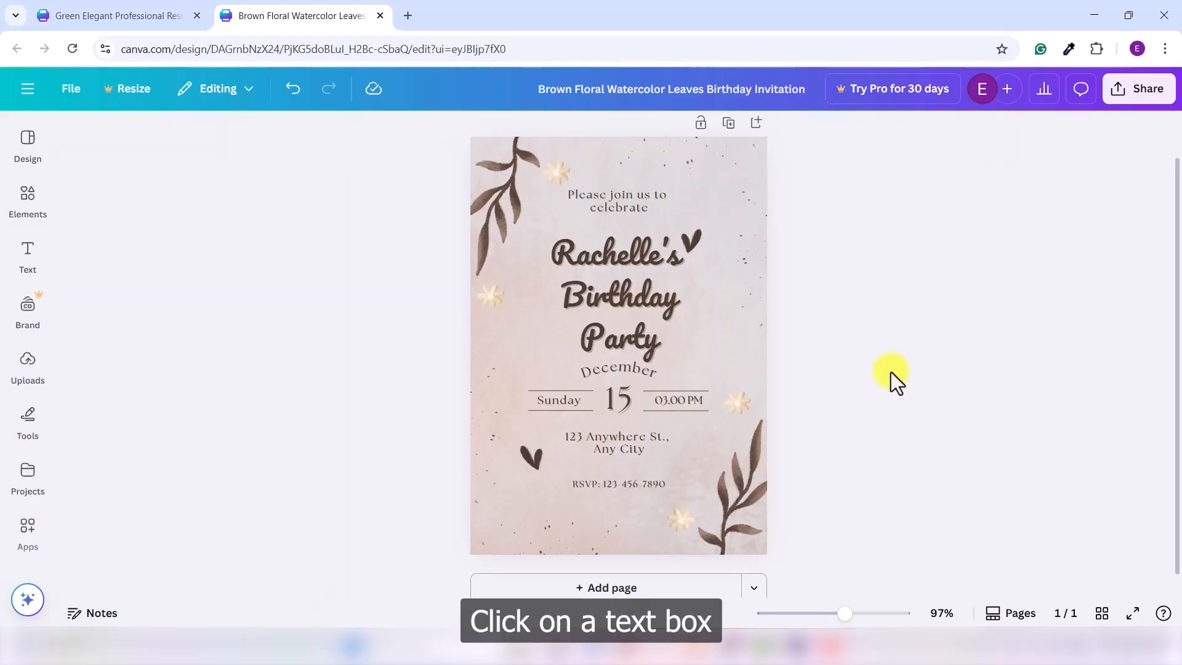
pyautogui.click(623, 309)
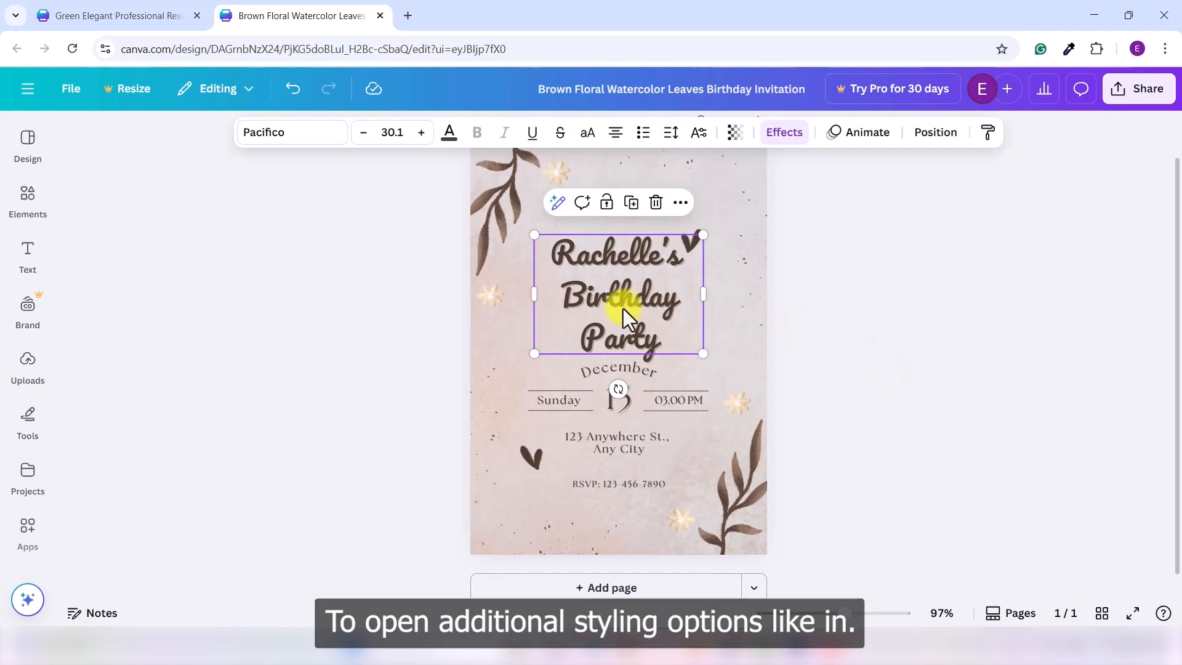
pyautogui.click(789, 130)
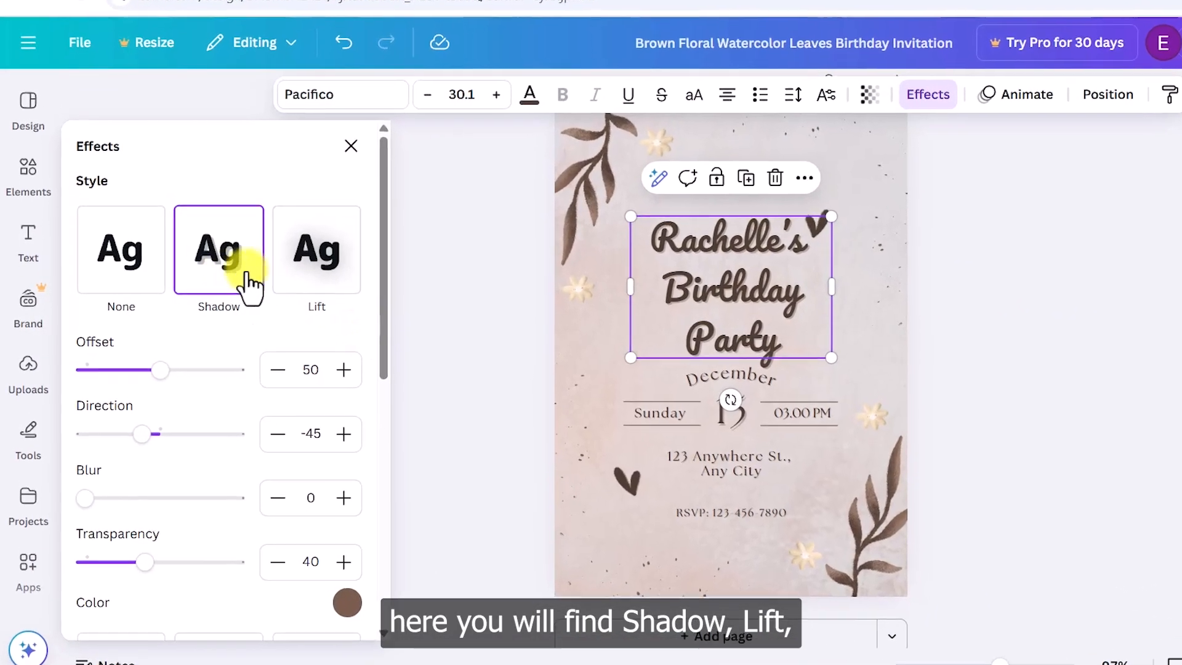
pyautogui.scroll(-7, 364, 301)
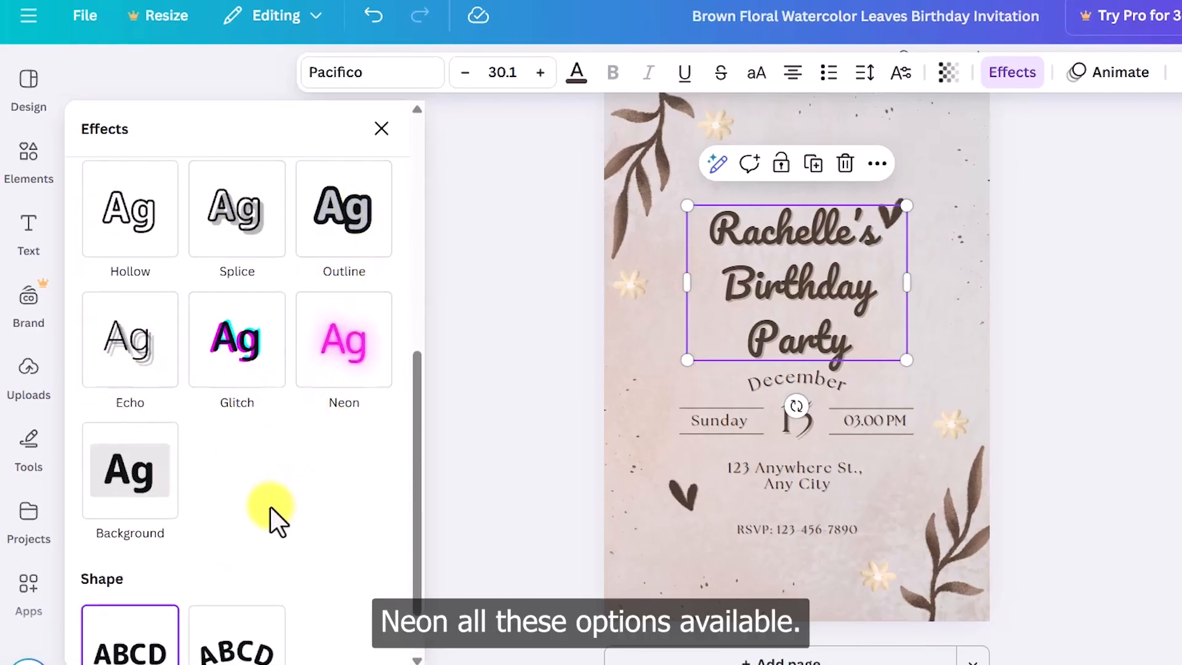
pyautogui.scroll(-1, 303, 514)
pyautogui.scroll(8, 259, 394)
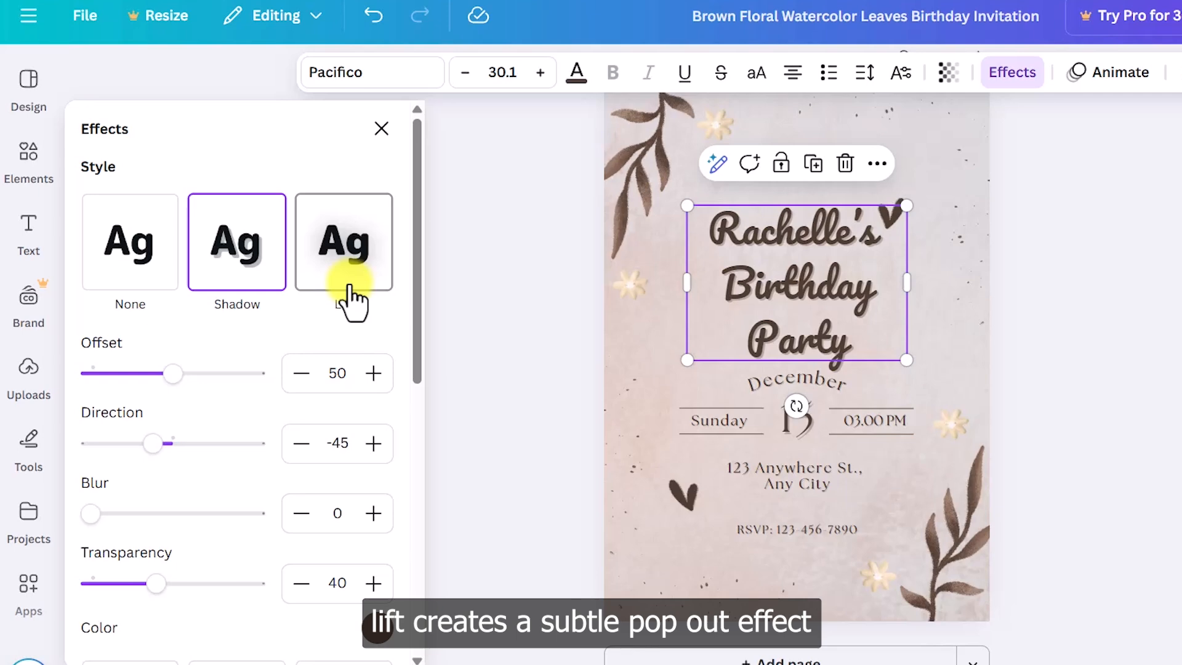
pyautogui.scroll(-5, 363, 303)
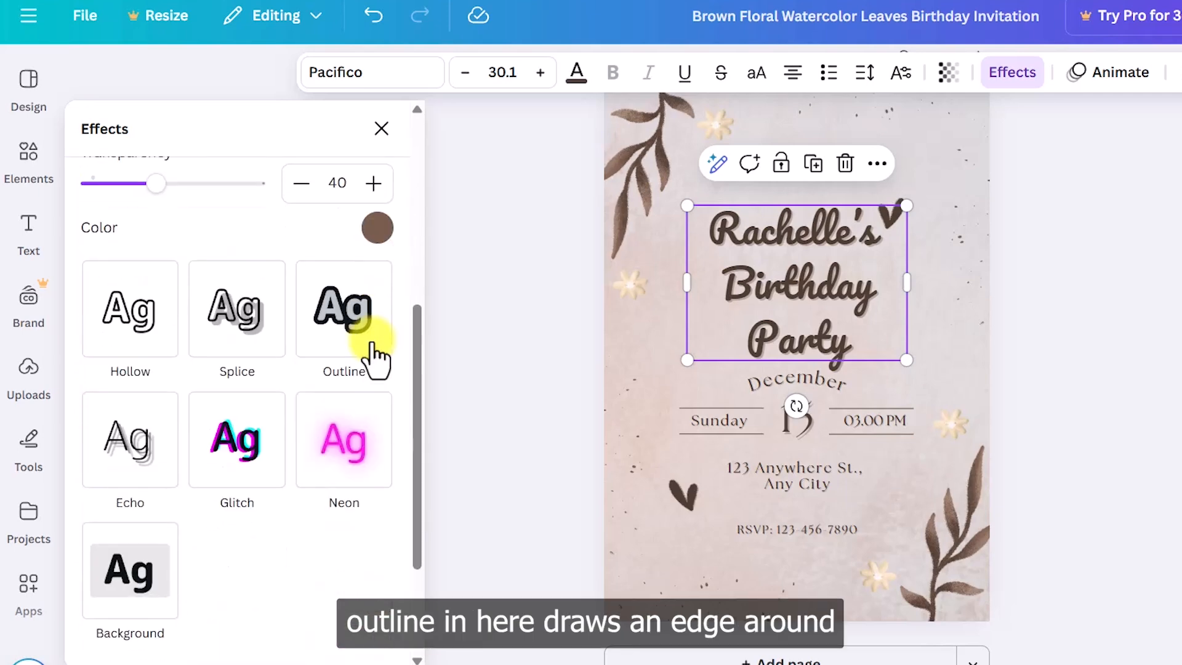